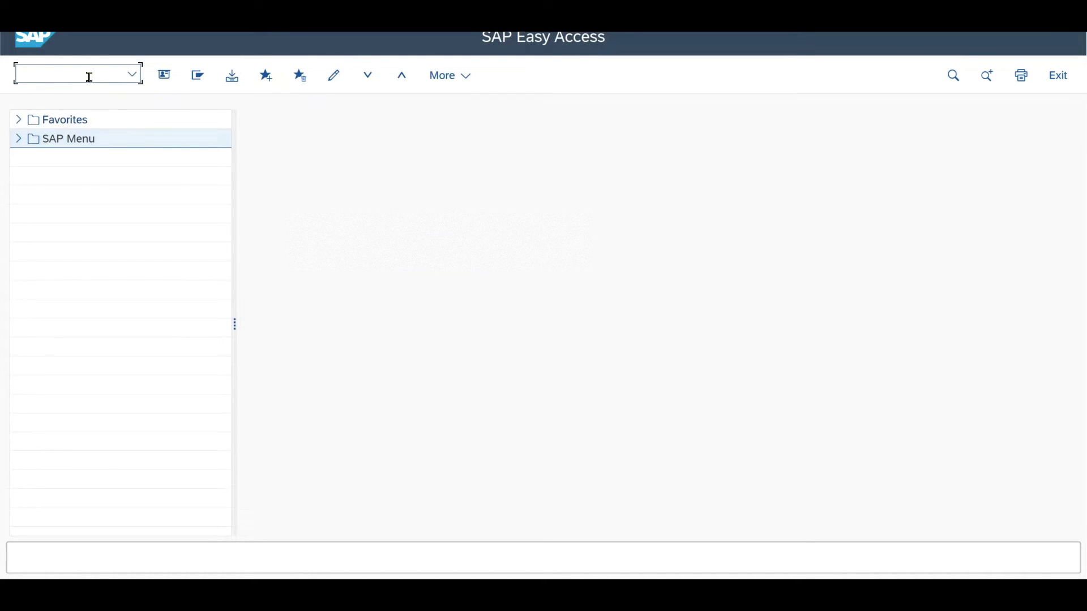
Step: Launch the Fiori launchpad with transaction /N/UI2/FLP and allow it in the security prompt
text(N)
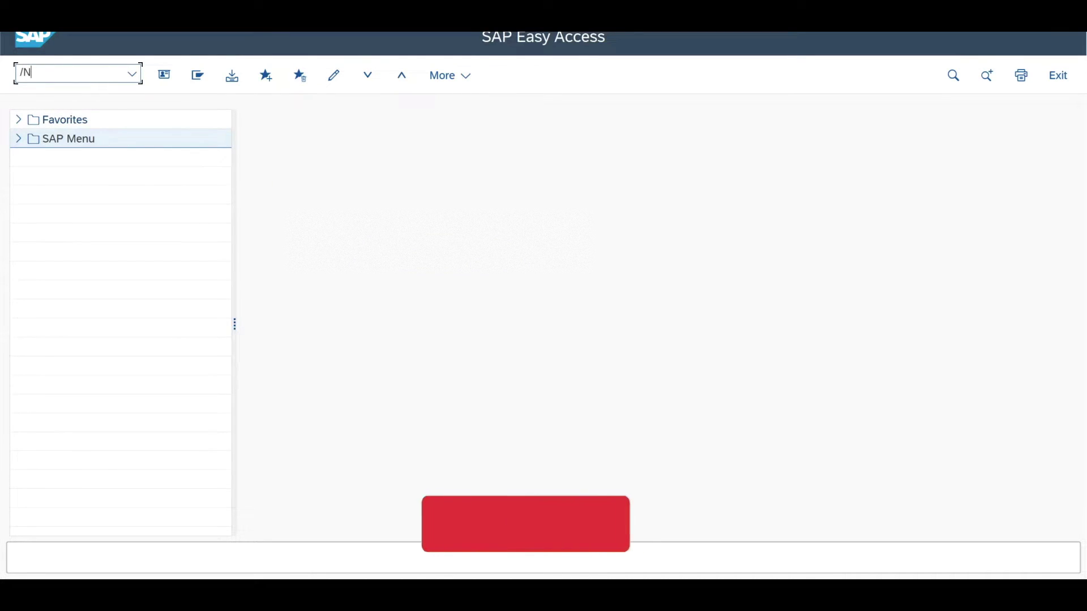
text(/UI2)
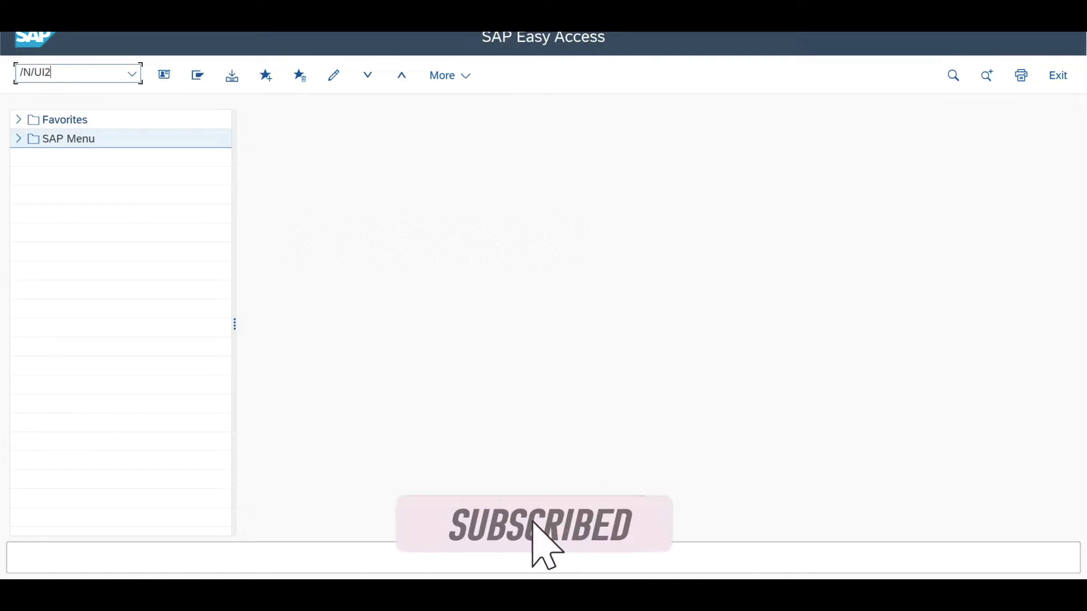
text(/FLP)
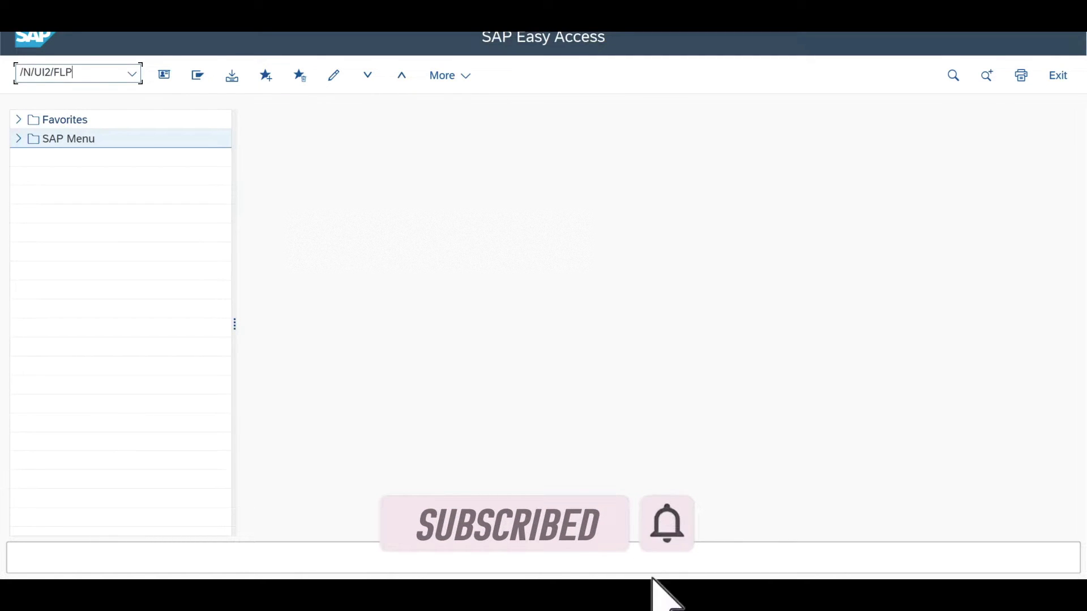
key(Return)
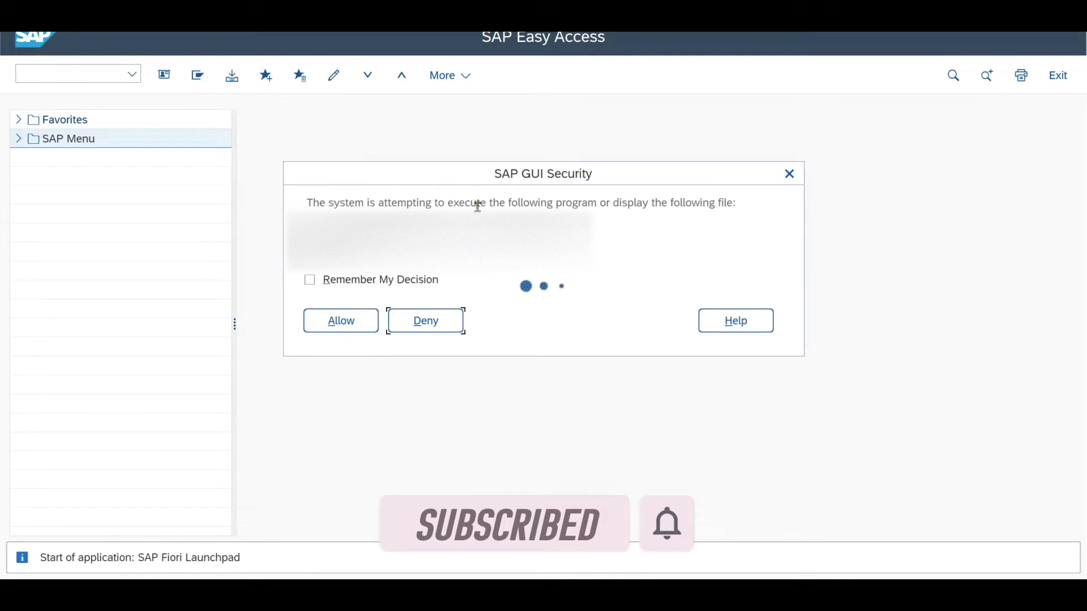
click(342, 322)
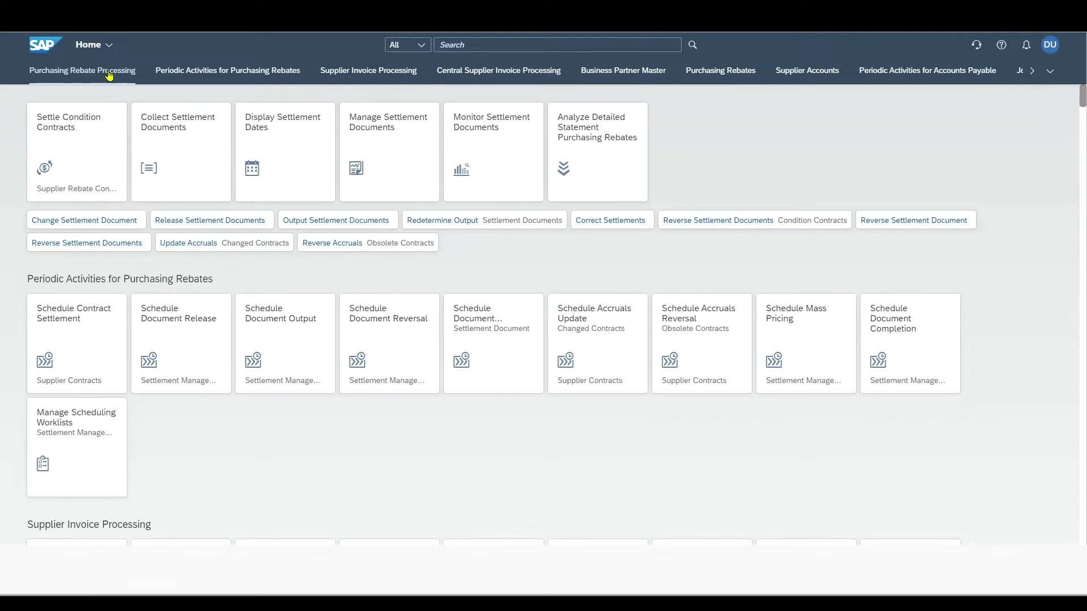
Step: Jump through the Periodic Activities, Supplier Invoice and Central Supplier Invoice groups, settling on Supplier Invoice Processing
click(262, 72)
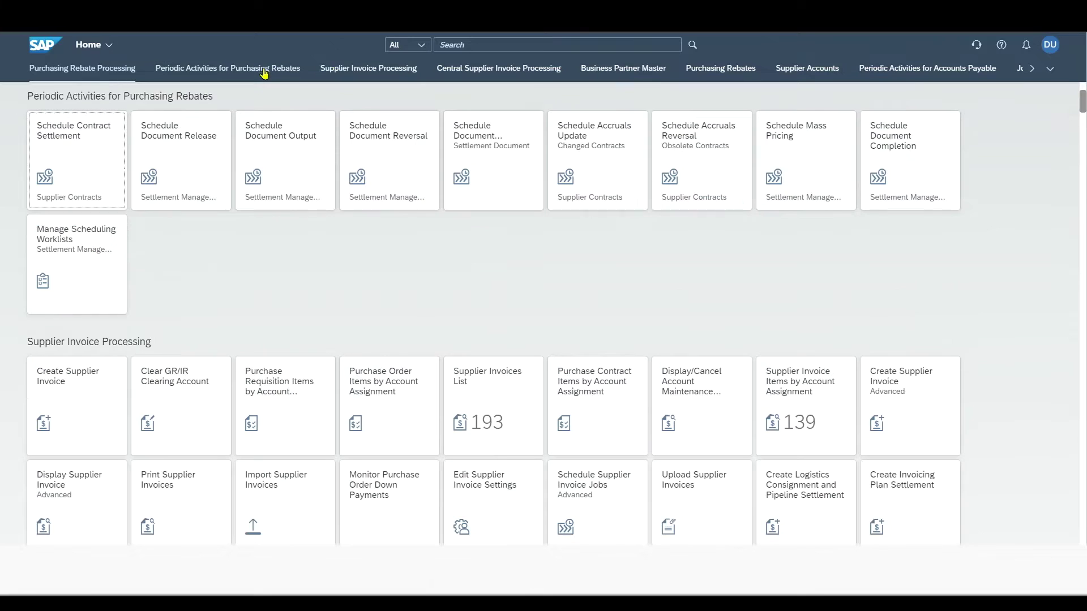
click(374, 72)
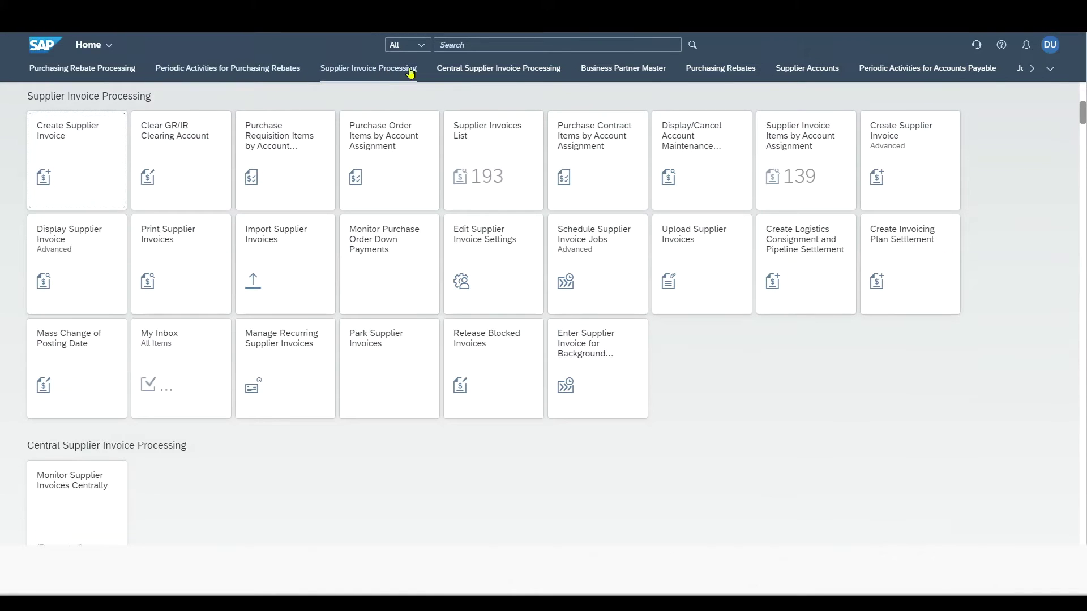
click(470, 73)
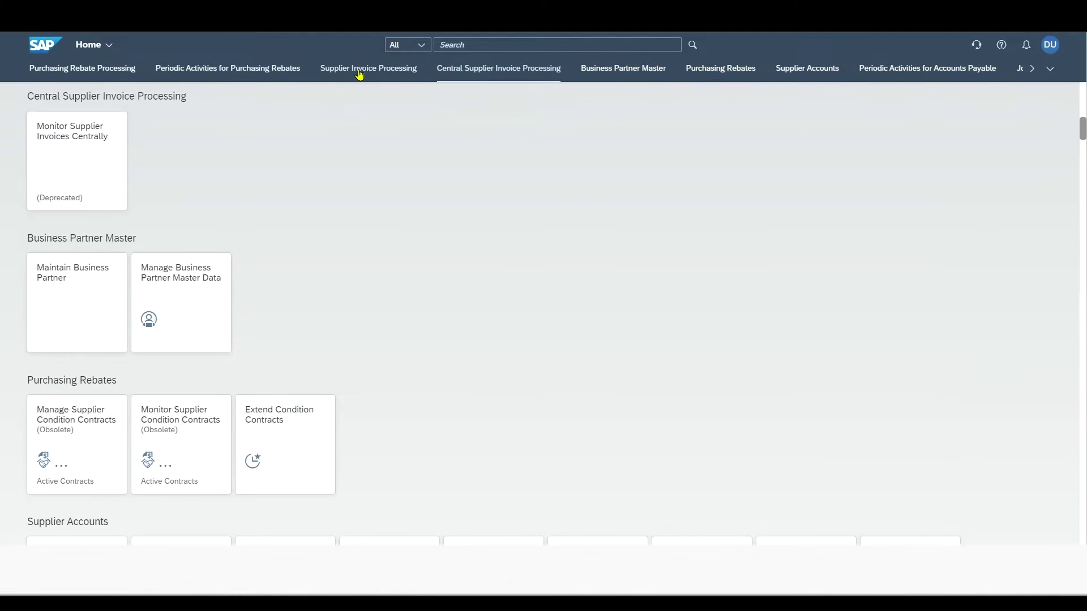
click(357, 72)
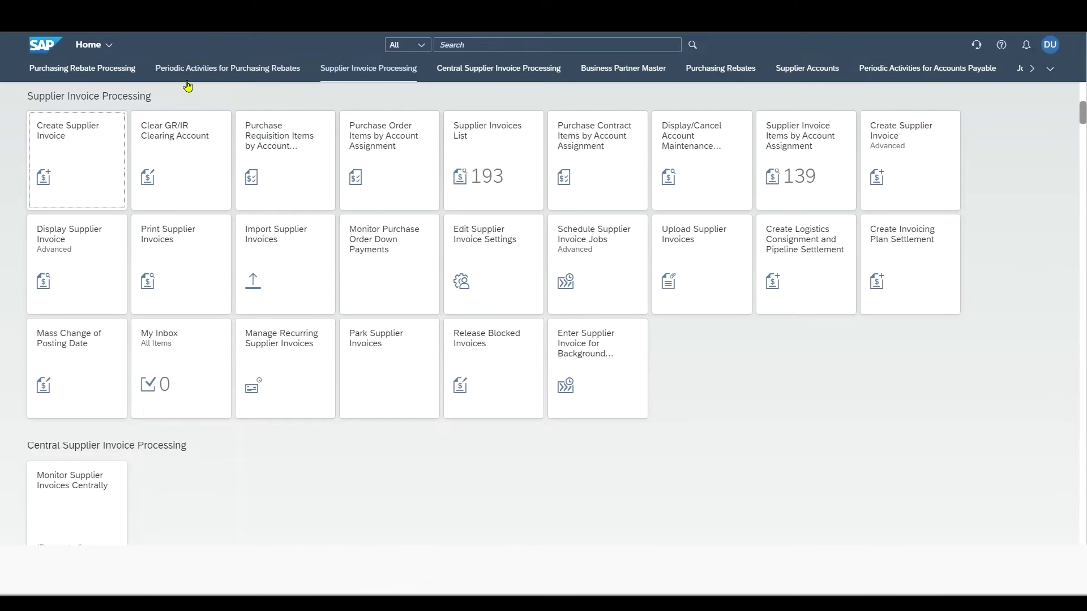
Step: Scroll through the Home 'All My Apps' list, then close it
click(107, 45)
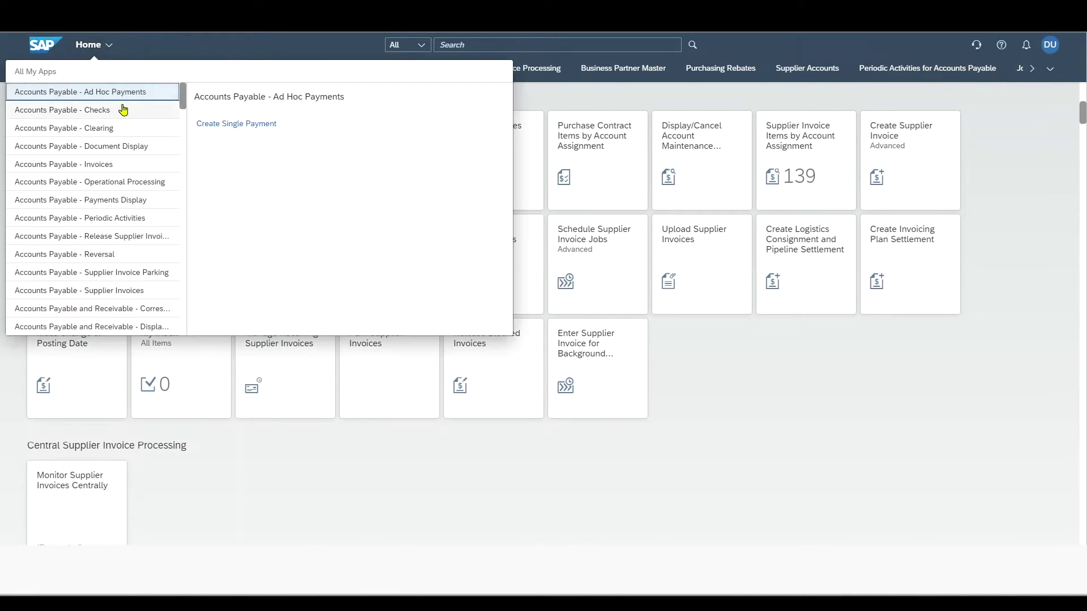
scroll(124, 137, down, 1)
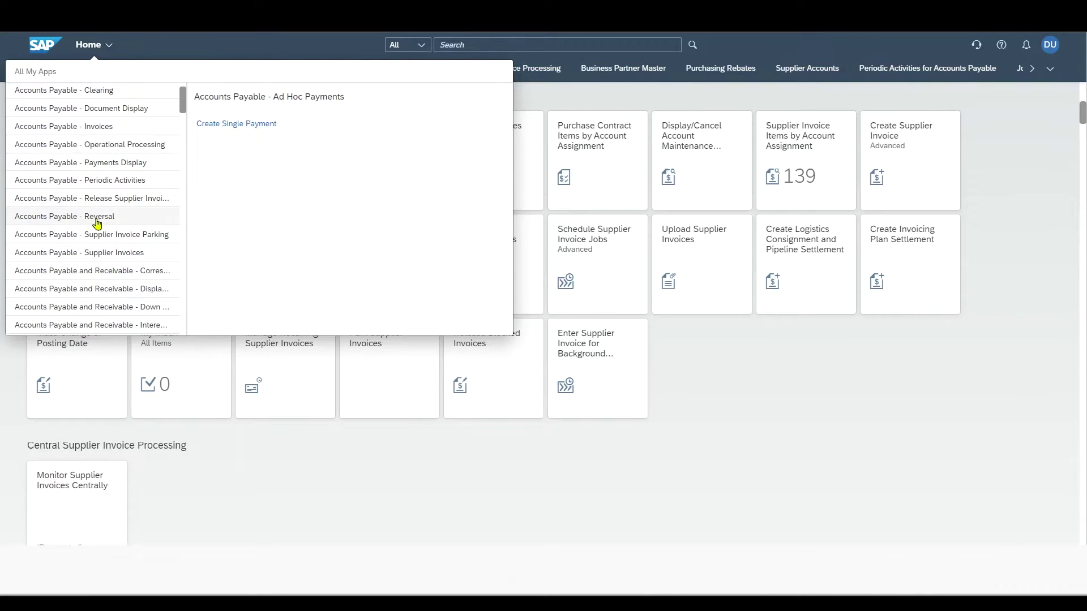
scroll(97, 223, down, 5)
click(569, 93)
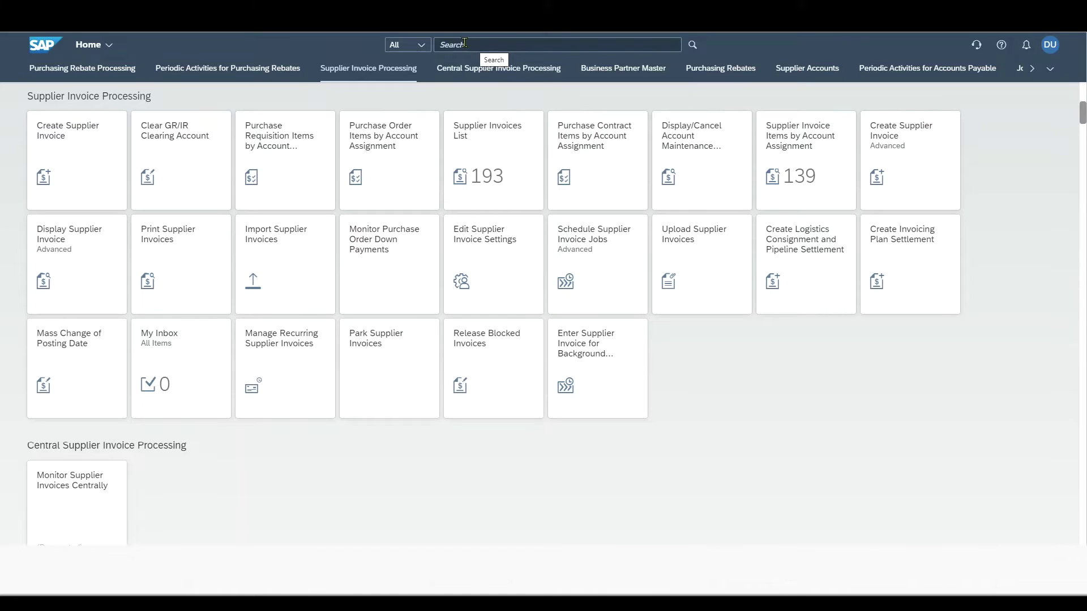
Step: Keep the search category on All and search apps for 'create supplier'
click(424, 45)
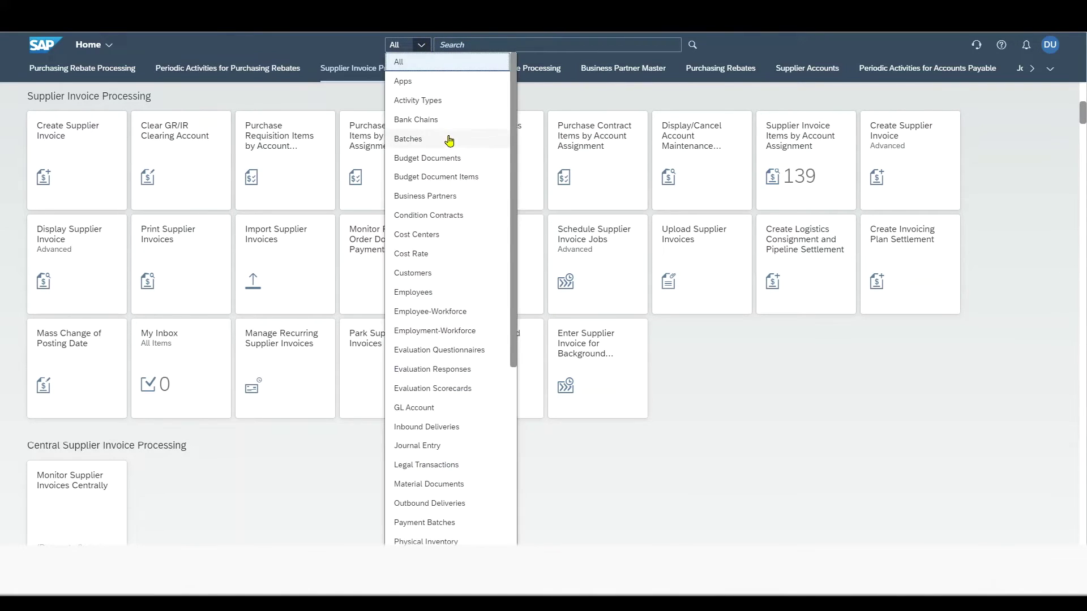
scroll(449, 139, down, 3)
scroll(449, 144, down, 3)
scroll(453, 136, up, 8)
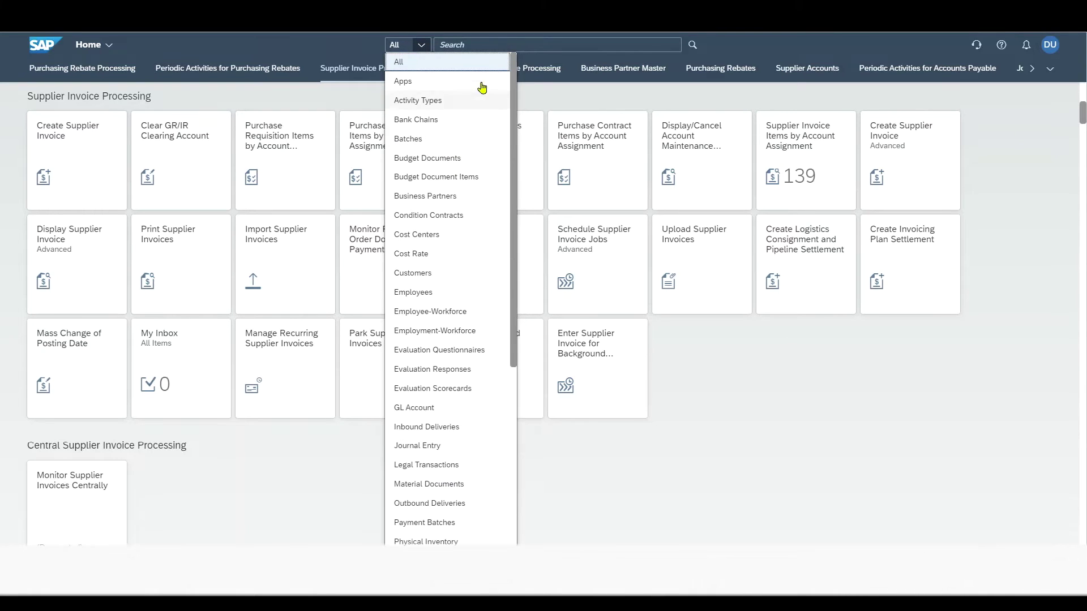
click(531, 44)
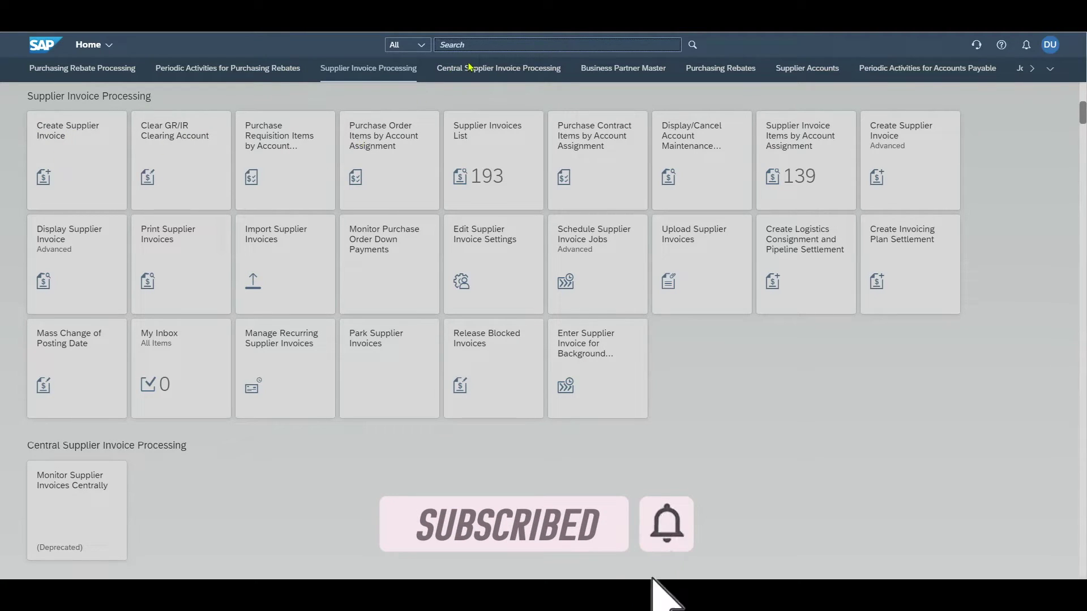
click(593, 42)
text(create)
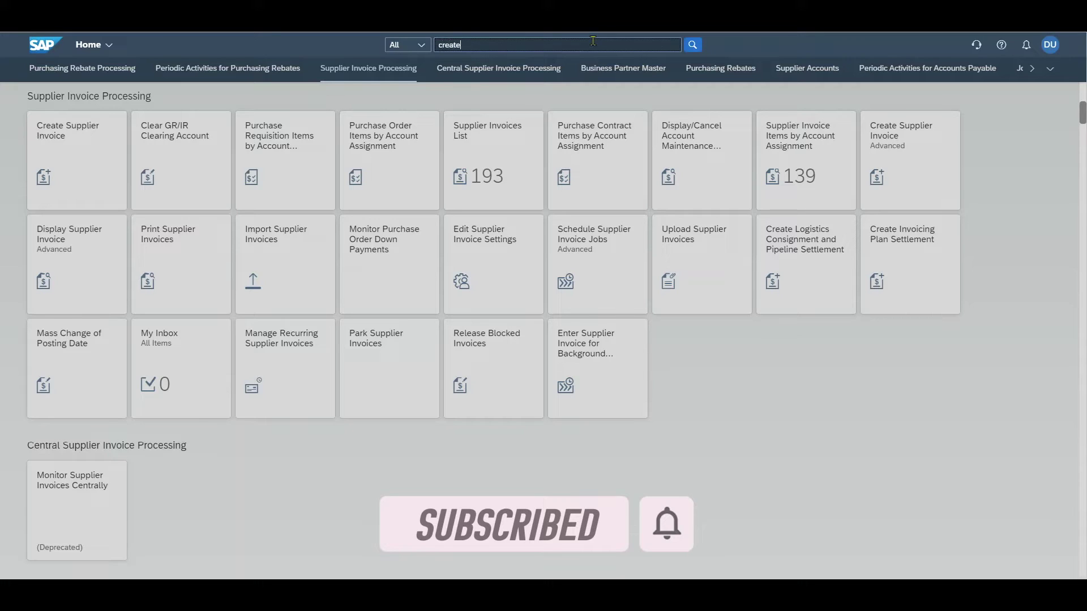
text( supplier)
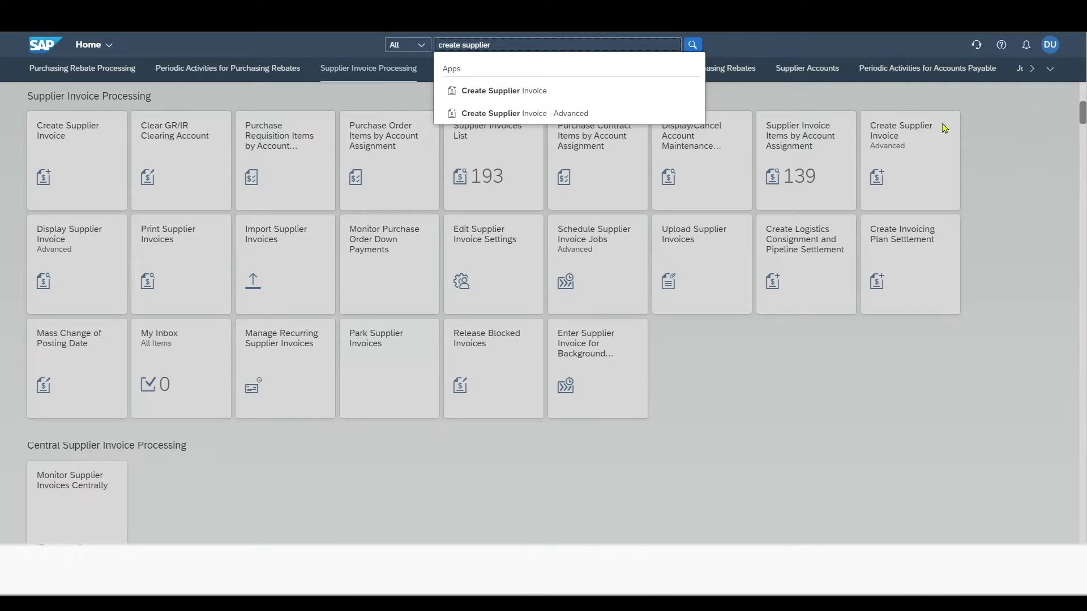
Step: Review recent activities and frequently used apps in Quick Access, then bring up the App Finder catalog
click(1004, 147)
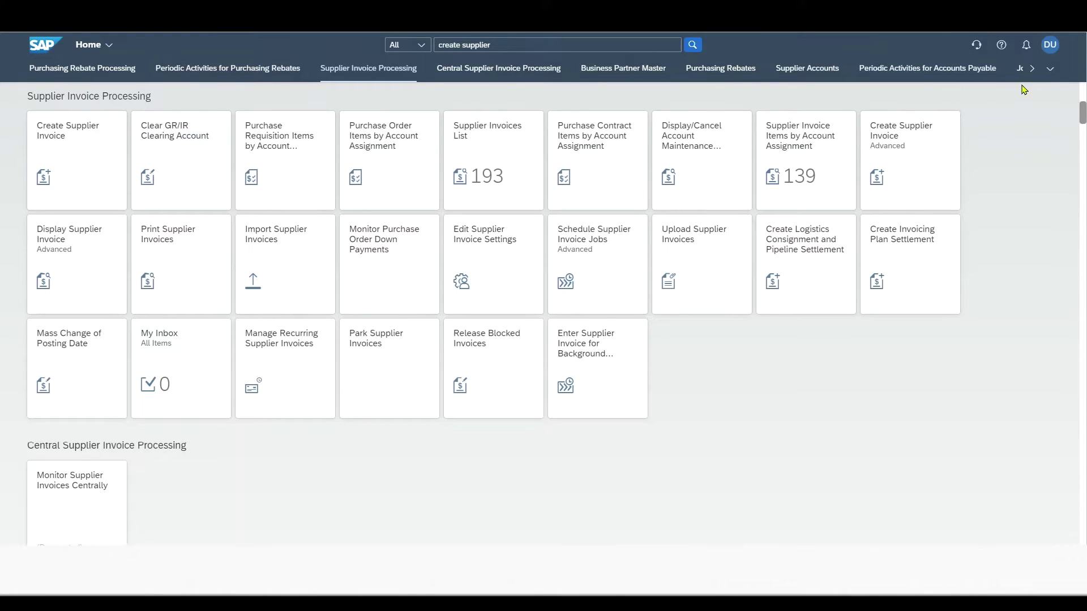
click(1054, 47)
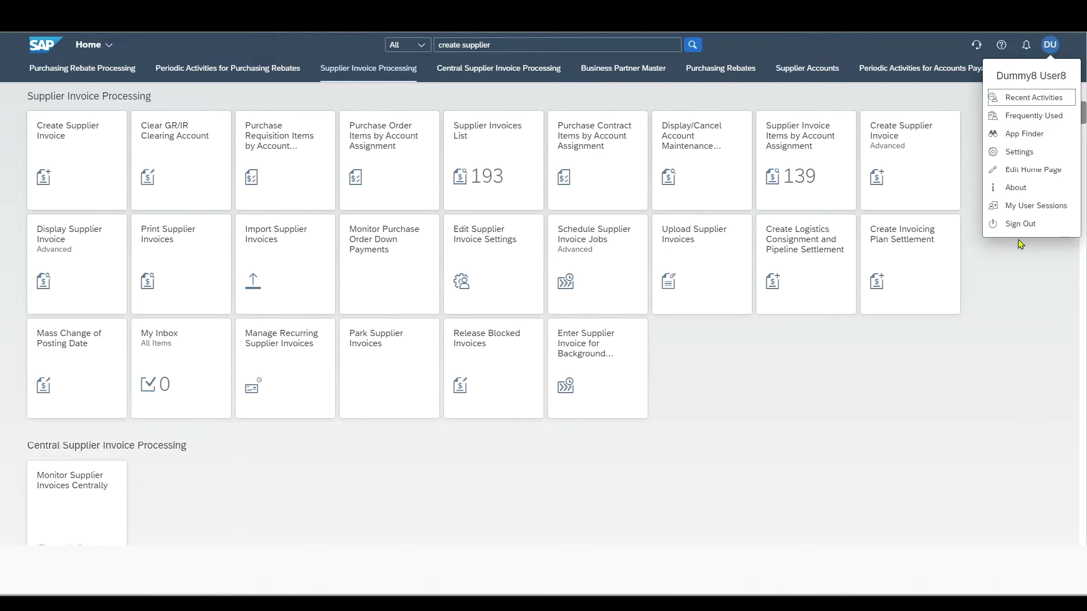
click(1037, 100)
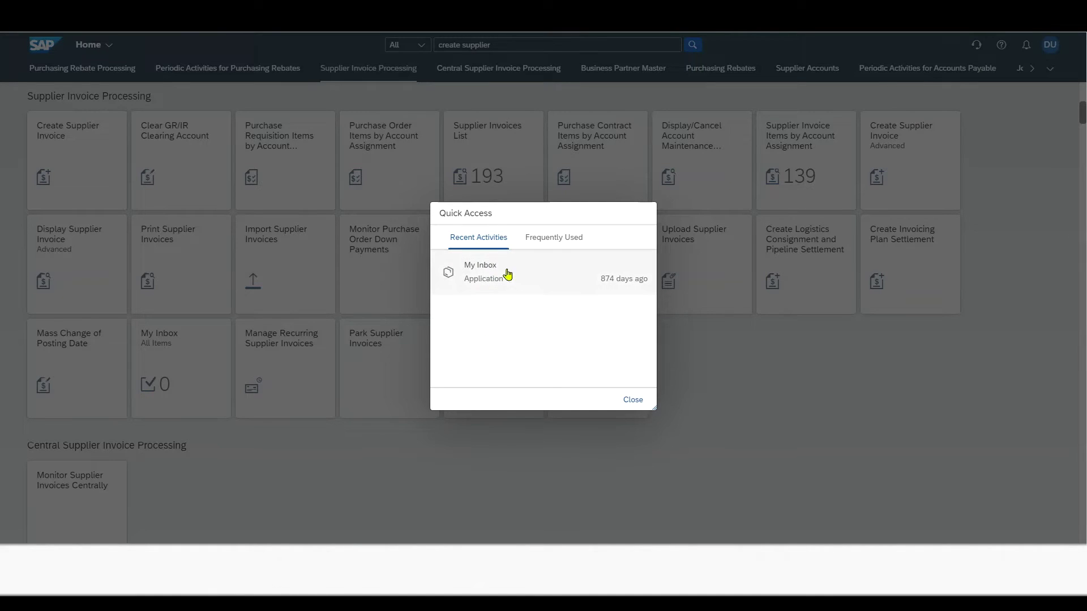
click(540, 243)
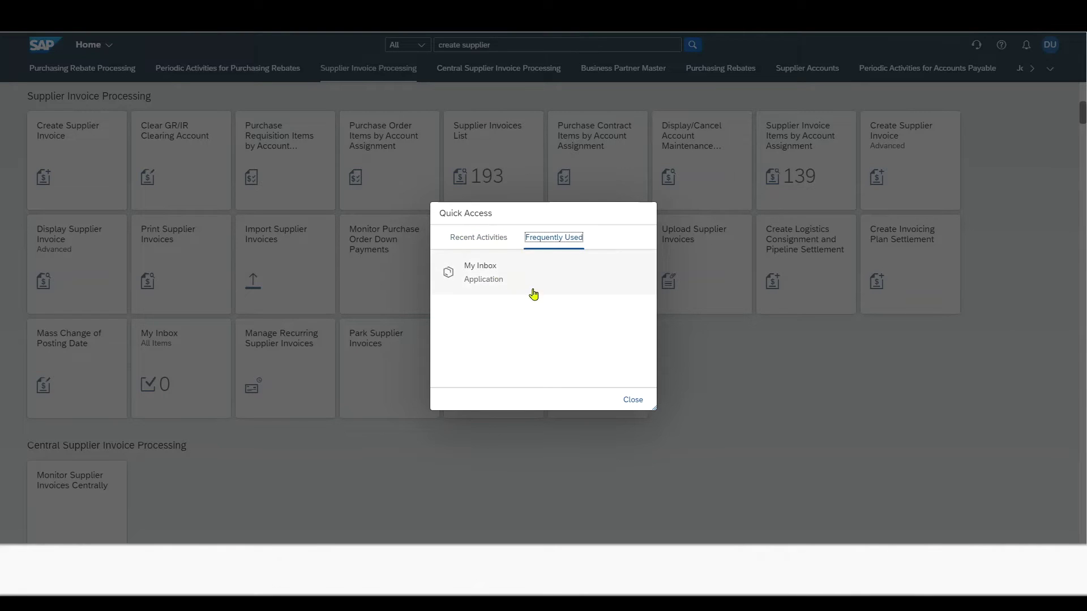
click(626, 399)
click(1049, 45)
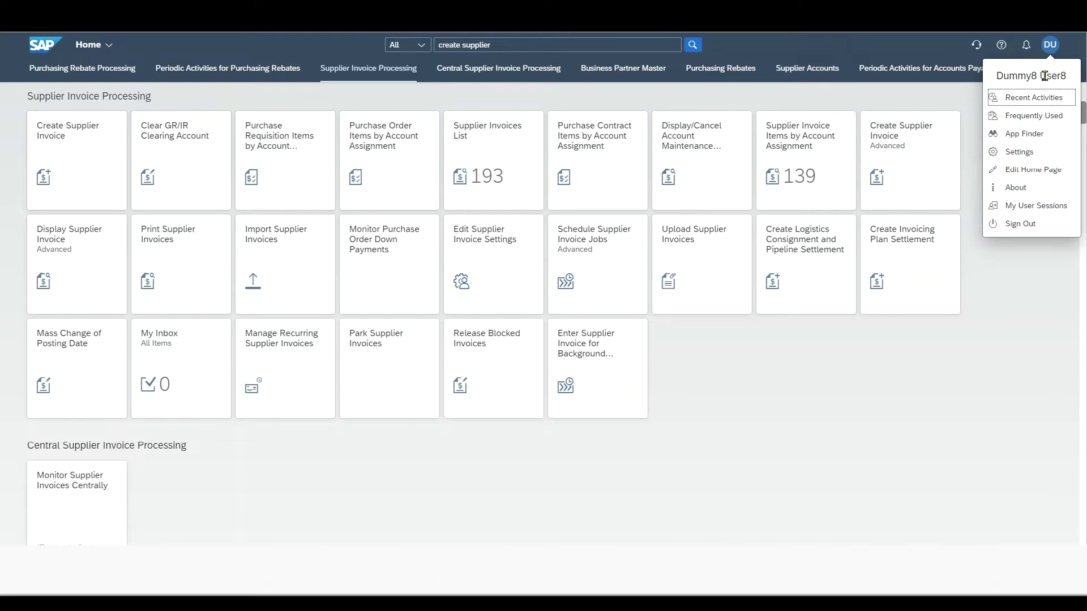
click(1035, 140)
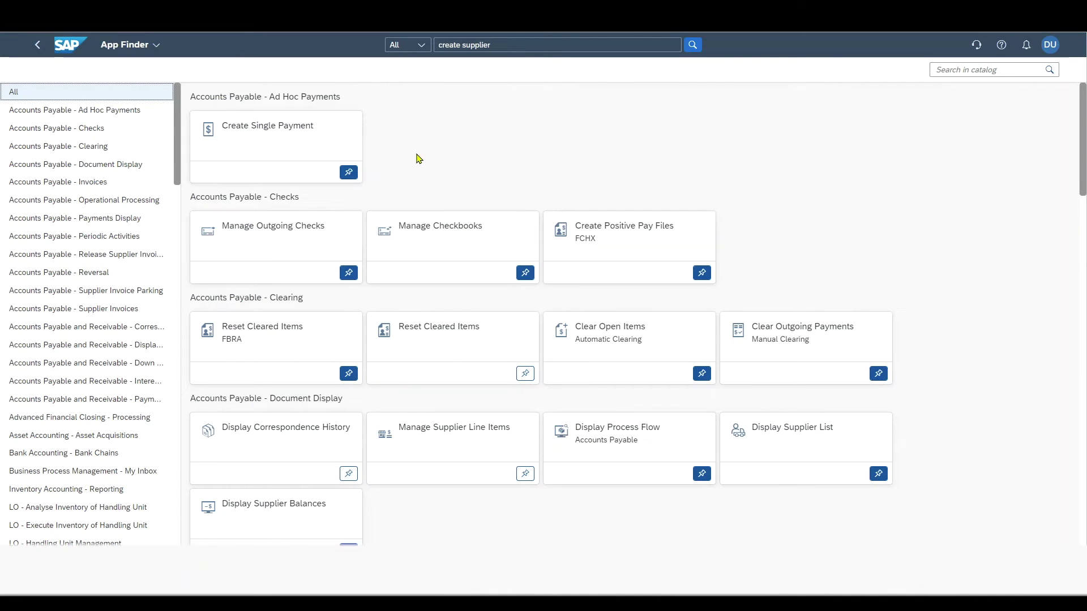
Step: Filter the App Finder to the Accounts Payable - Reversal catalog
scroll(76, 323, down, 5)
scroll(75, 323, down, 2)
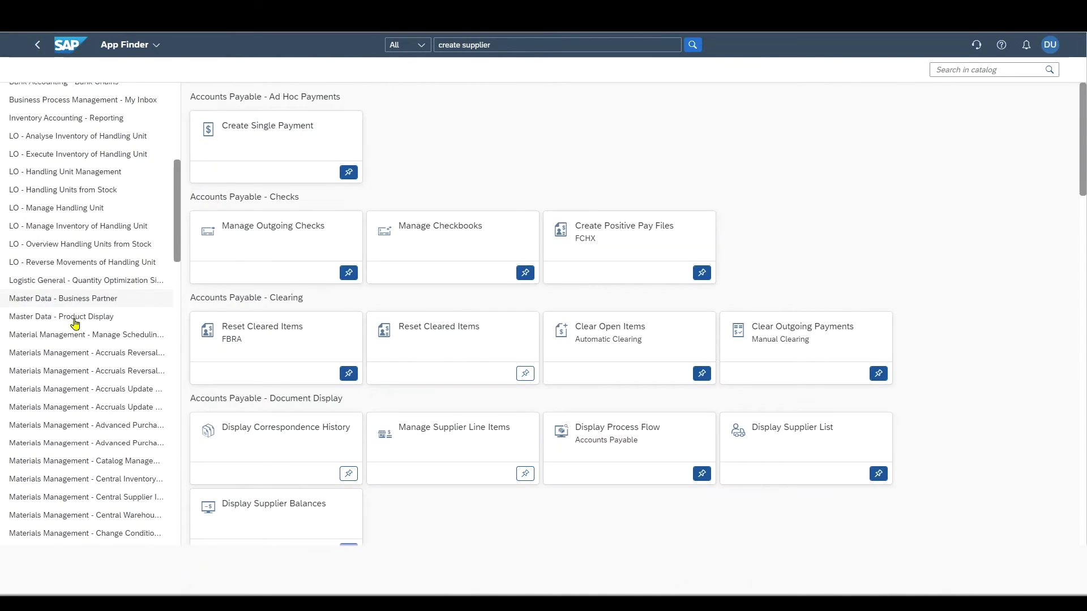
scroll(113, 323, up, 8)
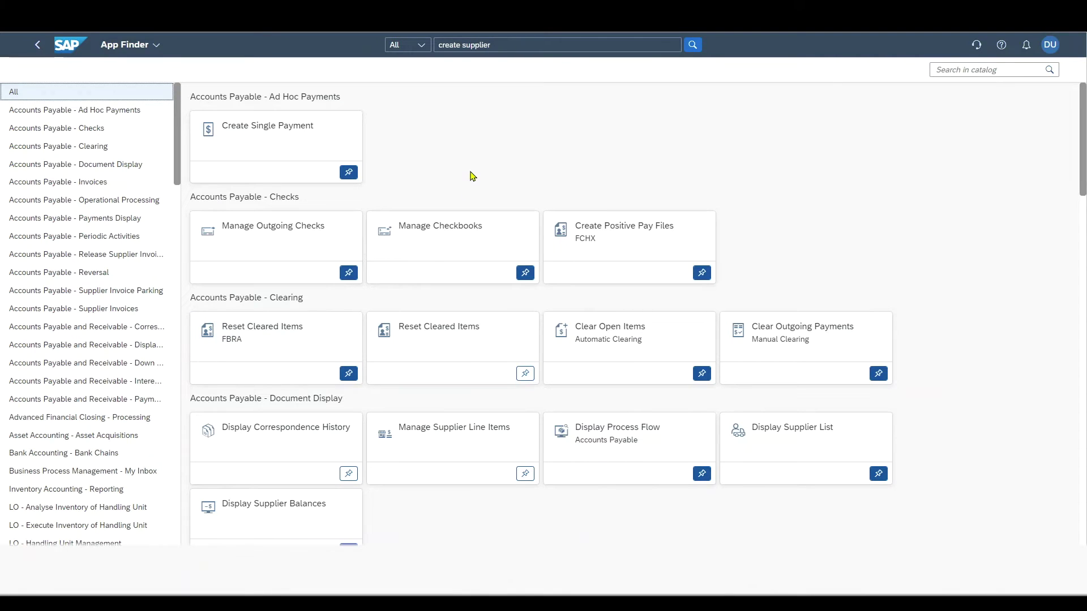
click(89, 276)
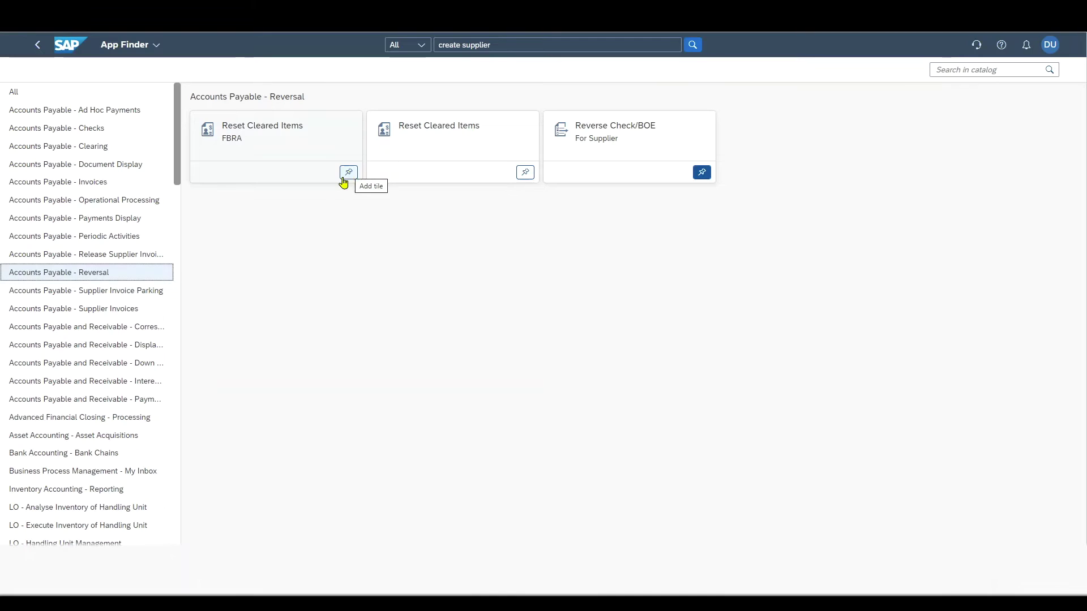
Step: Pin Reset Cleared Items (FBRA) to Purchasing Rebate Processing and Supplier Invoice Processing, then return home
click(349, 173)
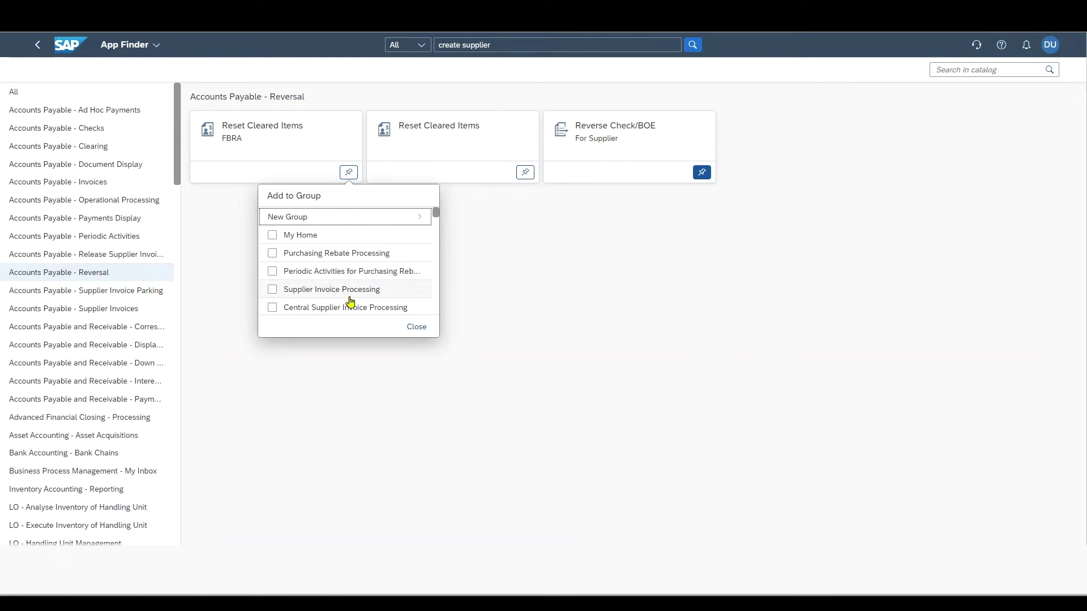
click(273, 252)
click(275, 291)
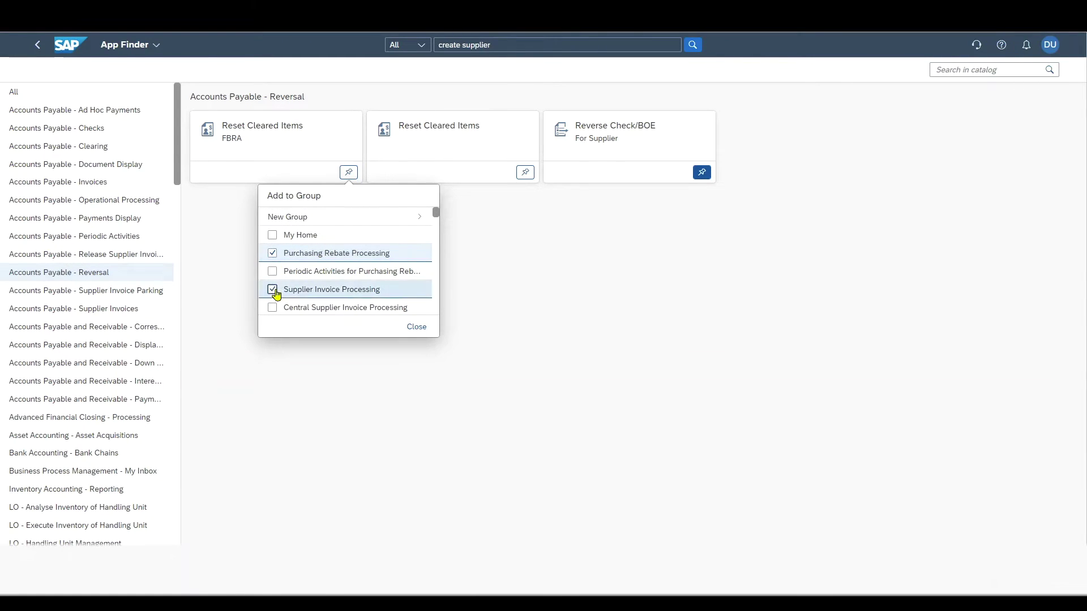
click(417, 330)
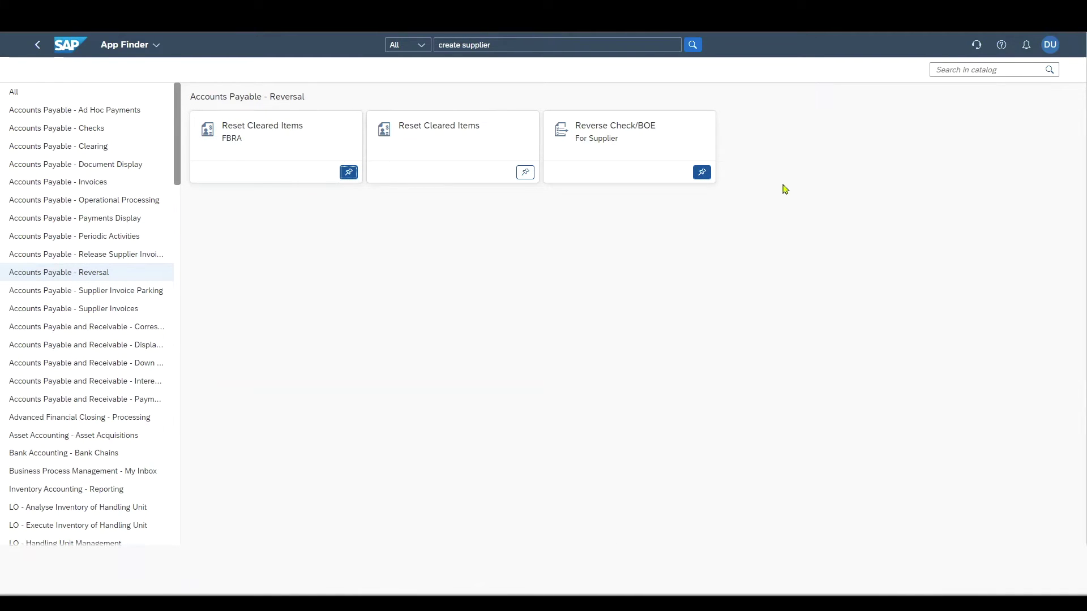
click(37, 45)
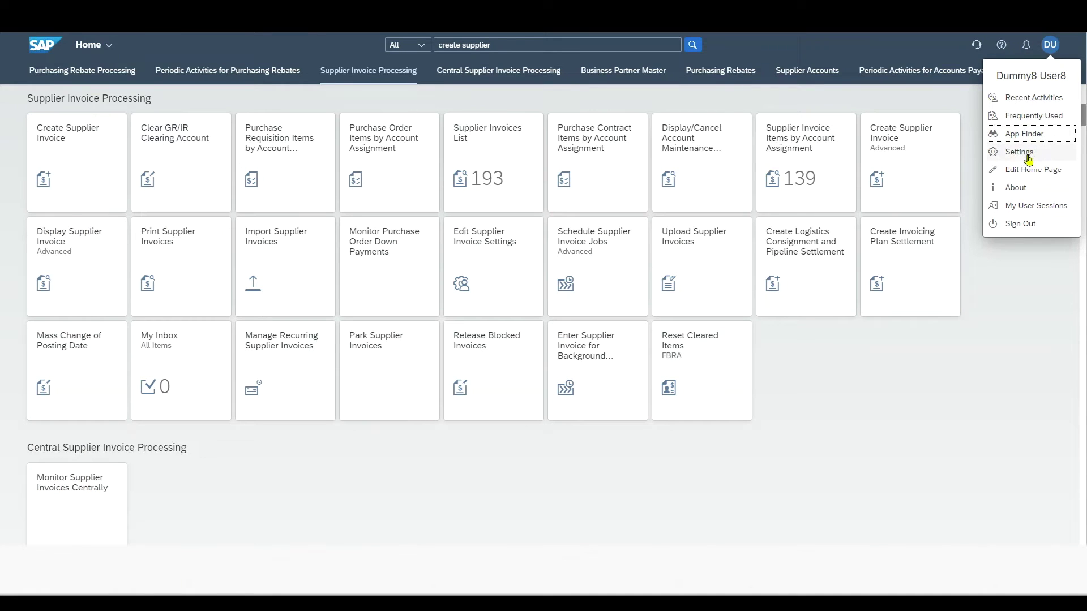
Step: Browse the Appearance theme list and Display Settings in user Settings without changing anything
click(1019, 153)
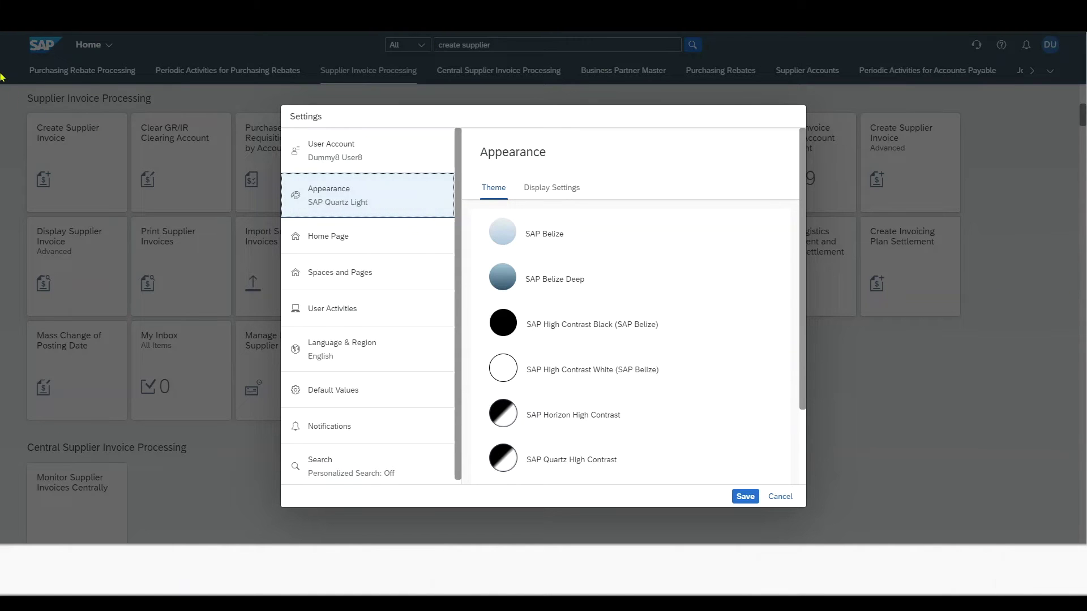
scroll(602, 310, down, 1)
scroll(566, 304, down, 1)
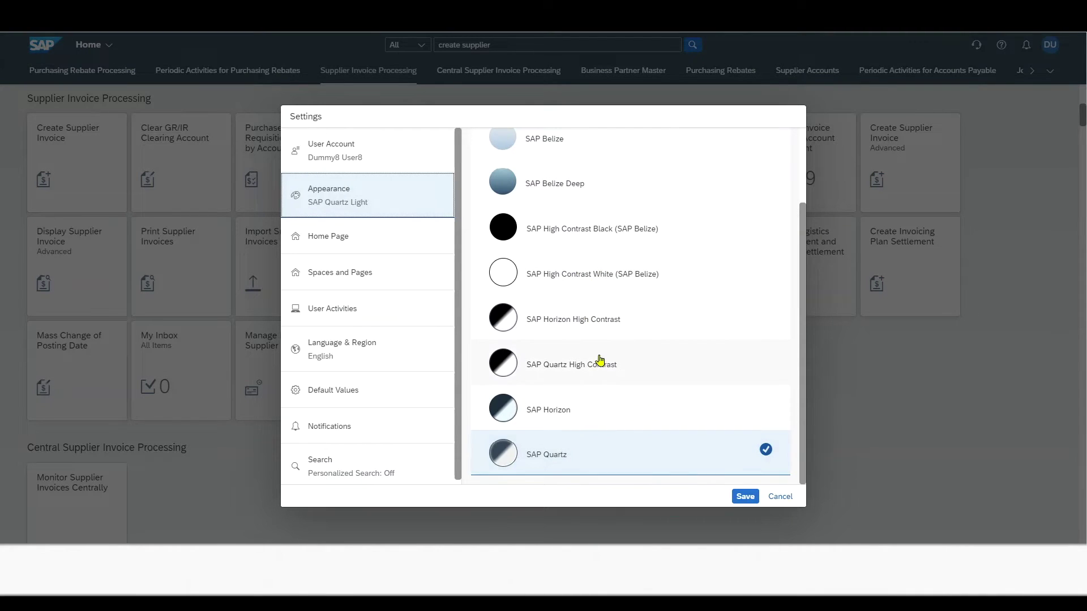
scroll(598, 362, up, 2)
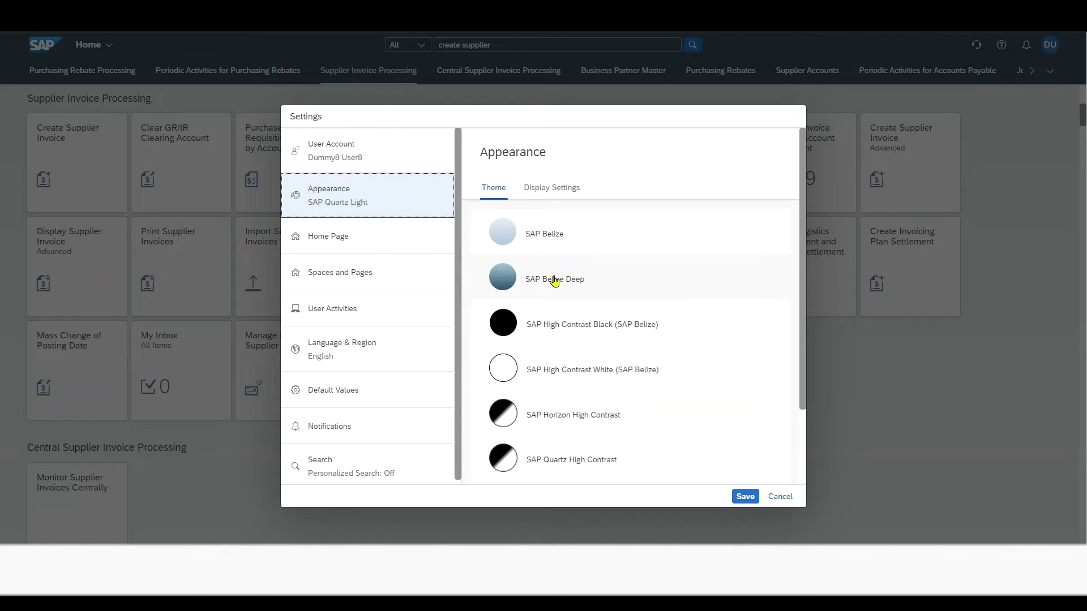
click(559, 192)
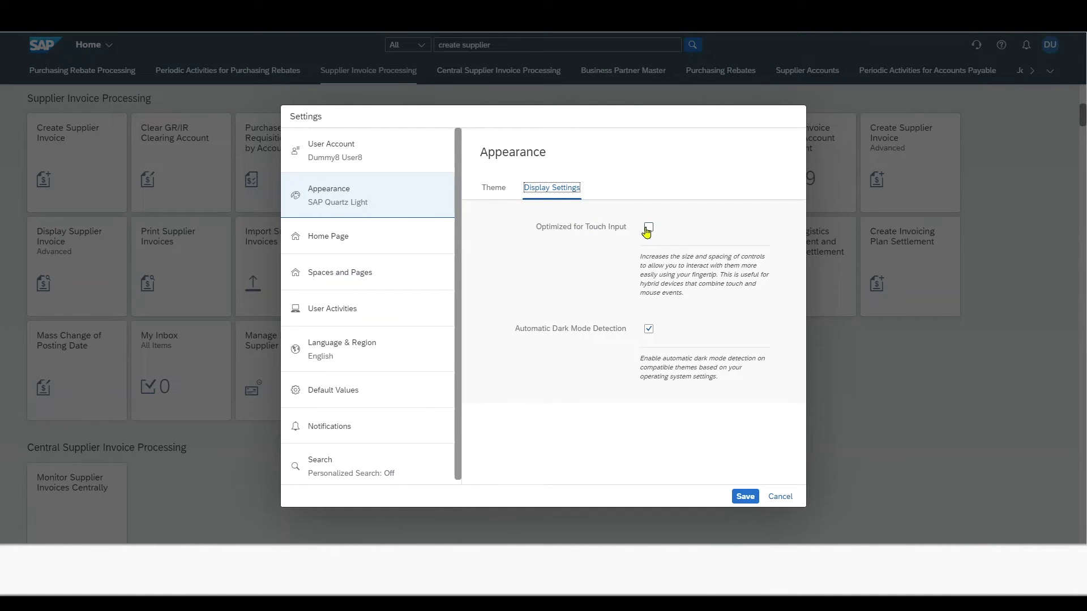
drag(625, 227, 532, 228)
click(608, 226)
Step: Switch the Home Page display to 'Show one group at a time' and save
click(378, 236)
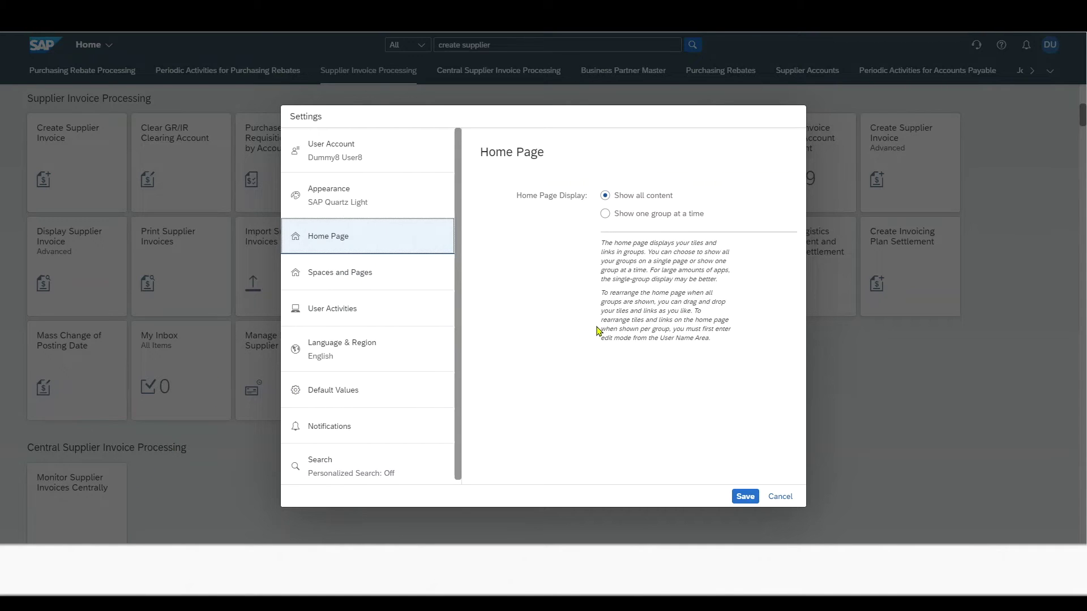
click(631, 217)
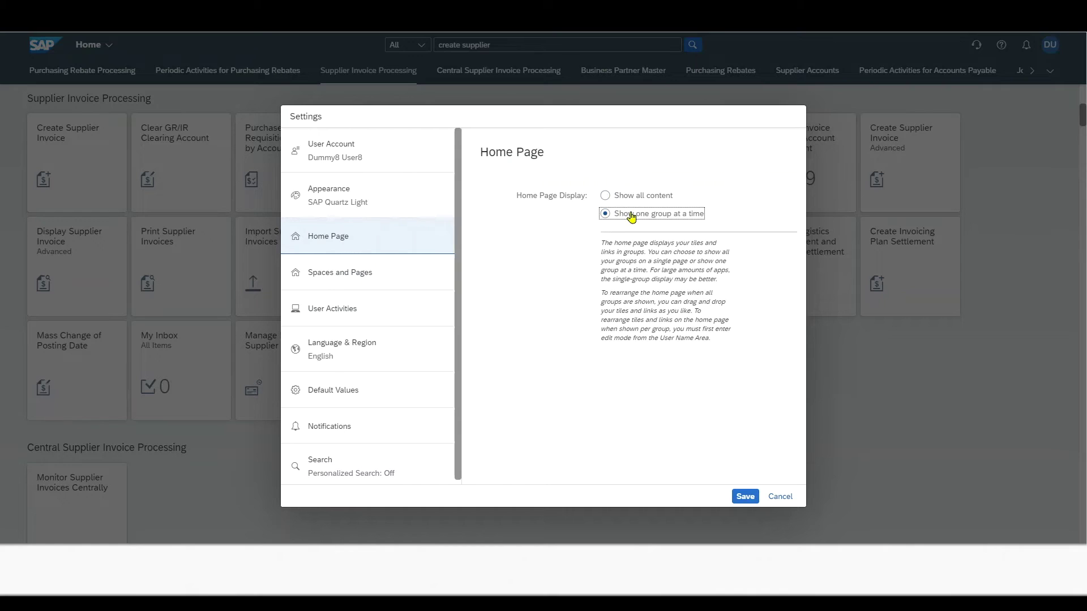
click(742, 497)
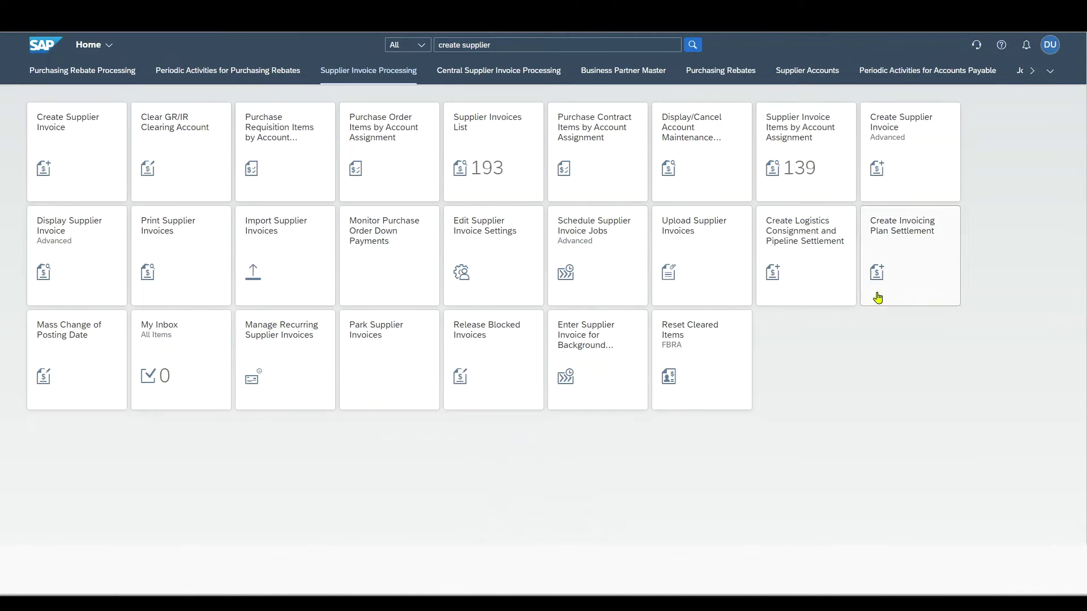
Step: Cycle through all five groups up to Business Partner Master, ending on Purchasing Rebate Processing
click(94, 77)
click(203, 80)
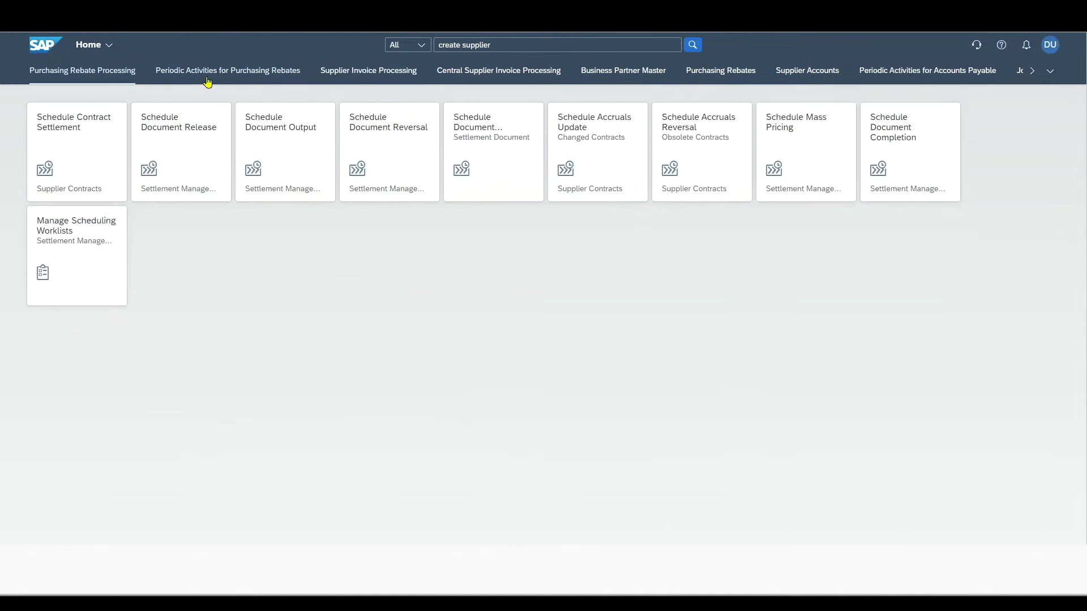
click(379, 81)
click(498, 80)
click(625, 78)
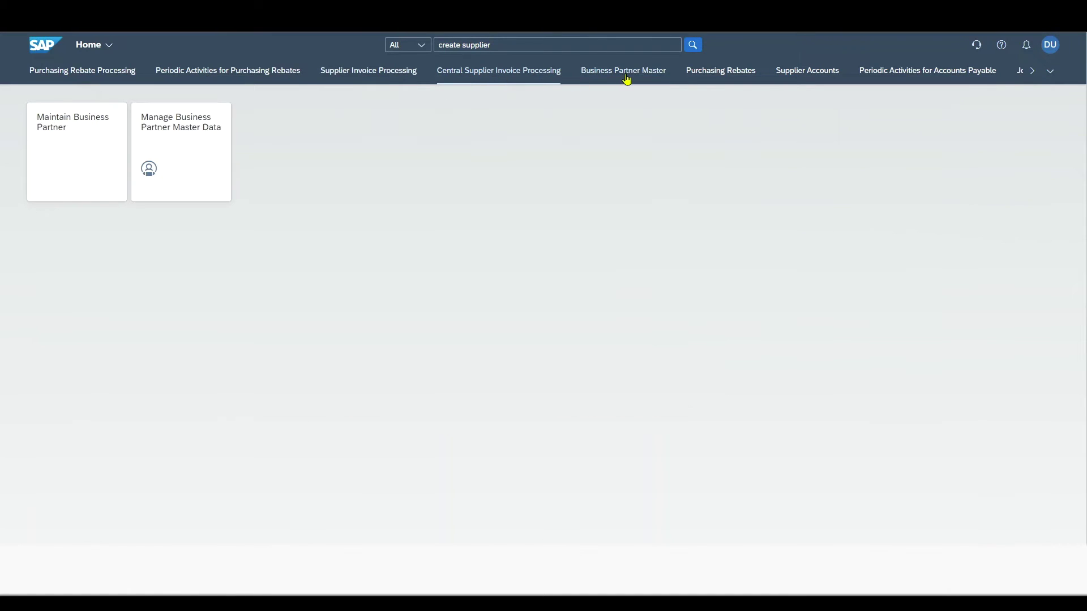
click(96, 76)
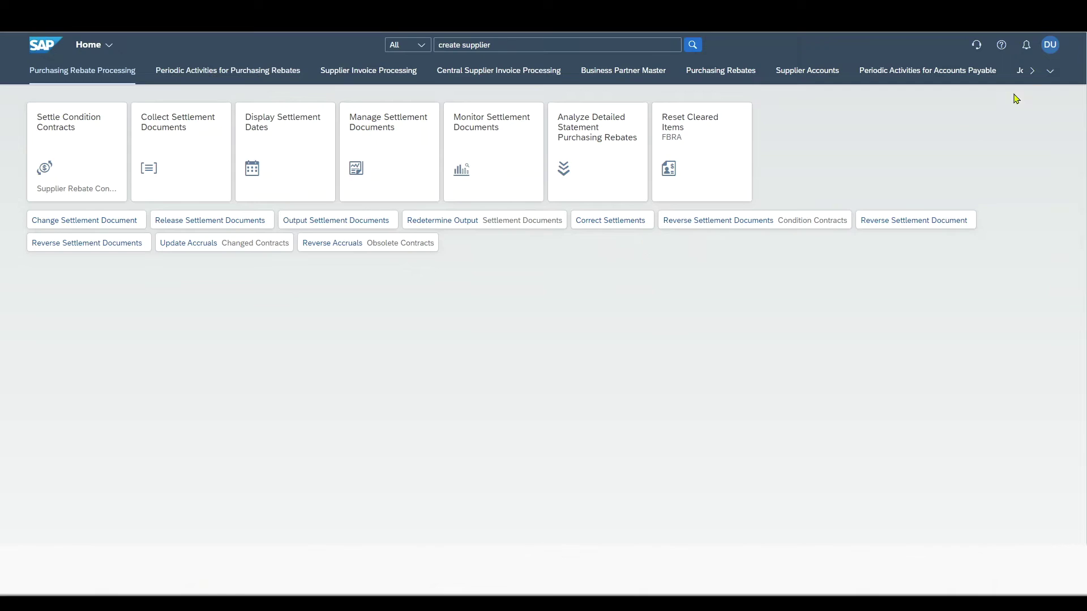
Step: Reopen Settings and review Spaces and Pages, User Activities, then Language & Region
click(1050, 50)
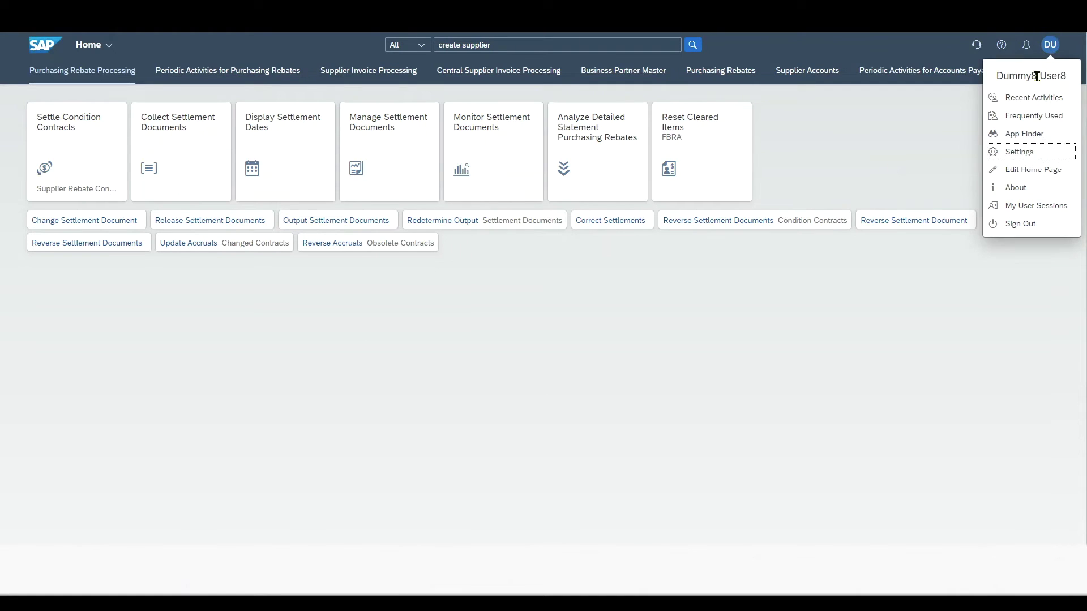
click(1016, 152)
click(349, 273)
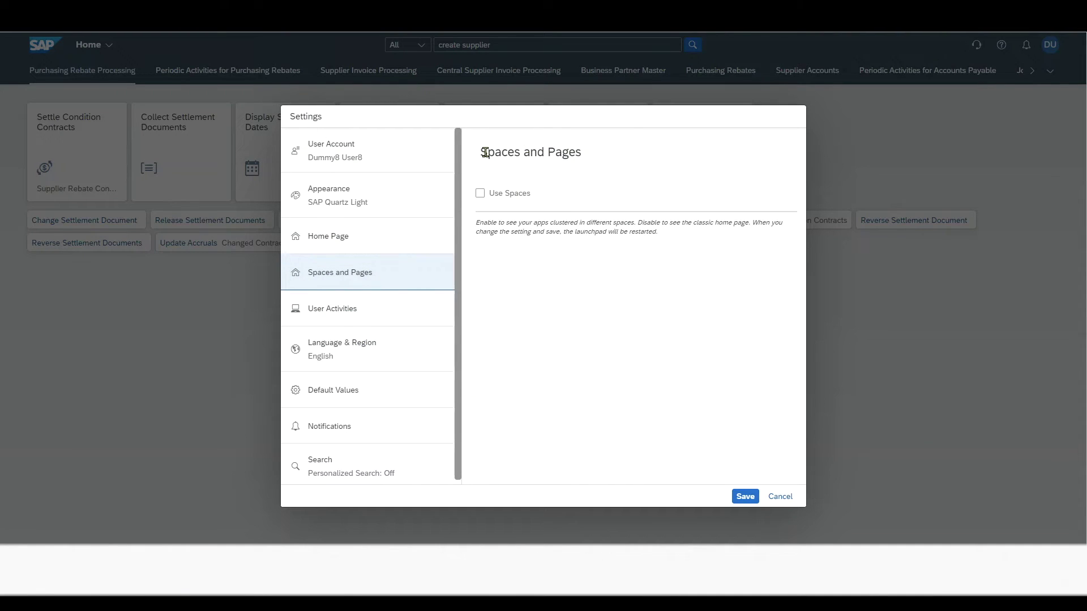
mouse_move(483, 149)
mouse_down()
mouse_move(594, 153)
mouse_move(481, 151)
mouse_up()
click(586, 157)
click(538, 177)
click(352, 308)
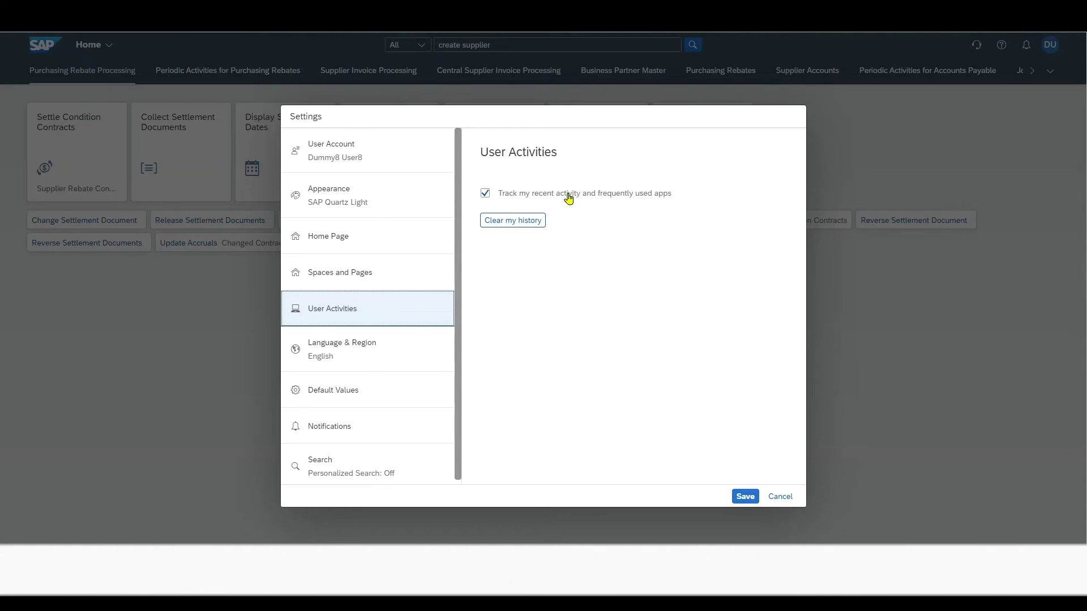
click(365, 352)
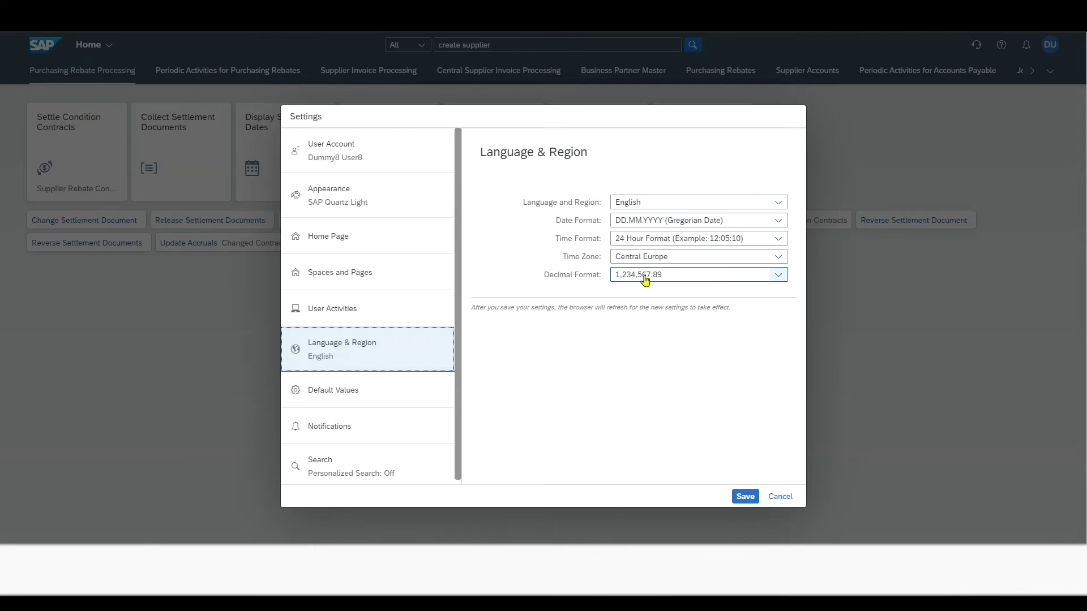
Step: Scroll through the Default Values fields, then switch to the Notifications settings
click(405, 404)
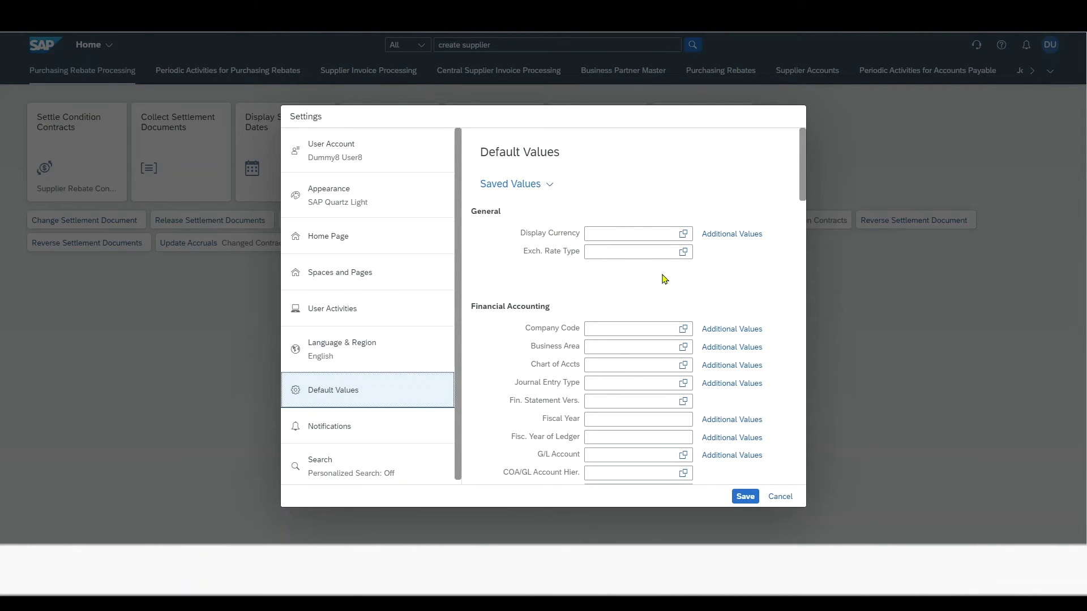
scroll(661, 280, down, 5)
scroll(662, 279, up, 5)
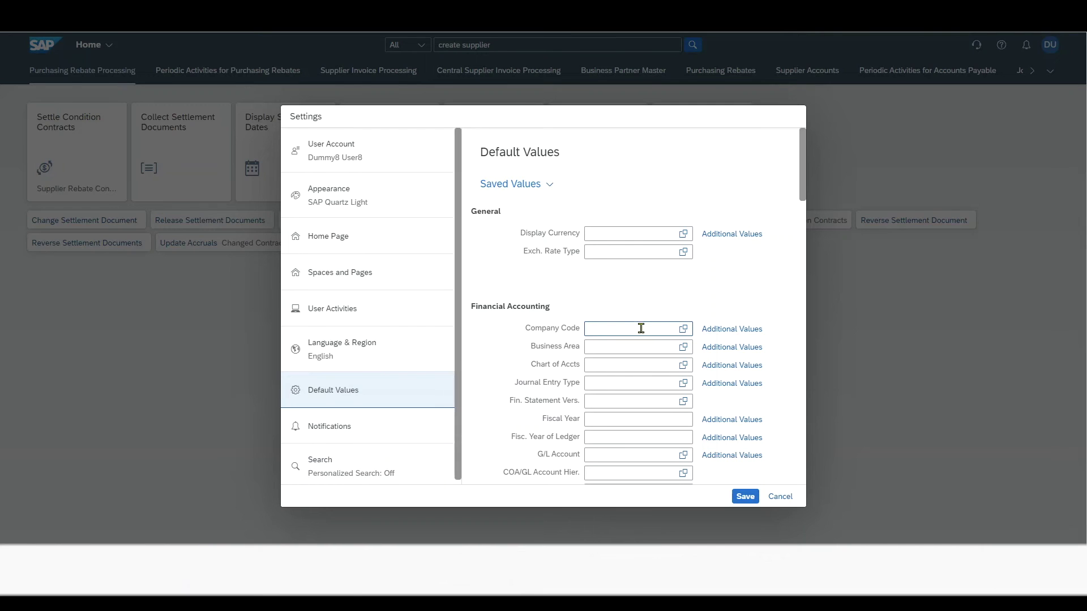
click(388, 432)
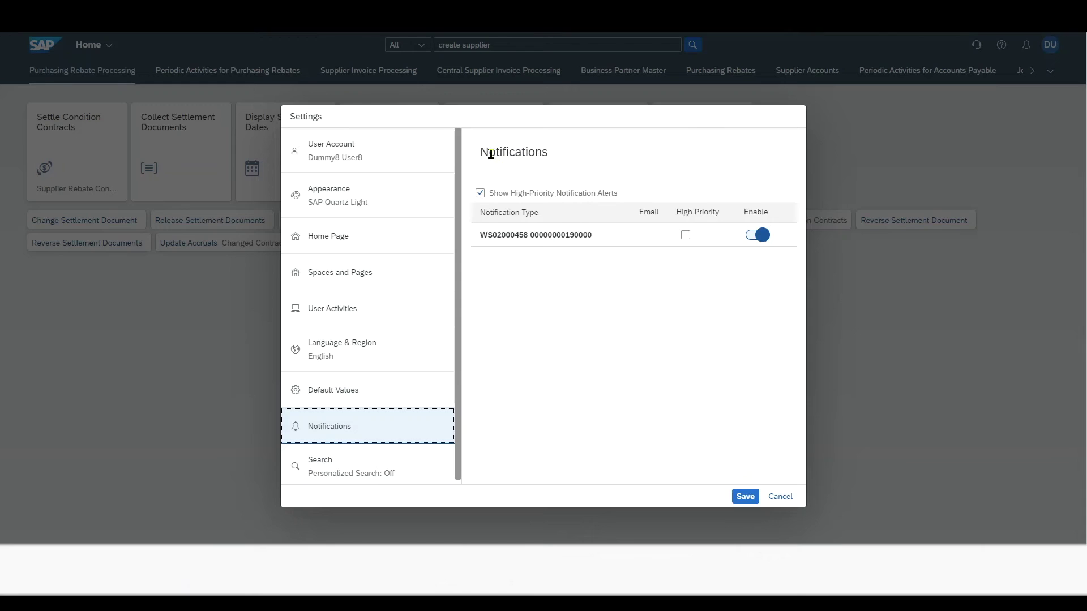
Step: View the Search page of the Settings dialog, then cancel Settings without changes
drag(480, 152, 555, 162)
click(673, 298)
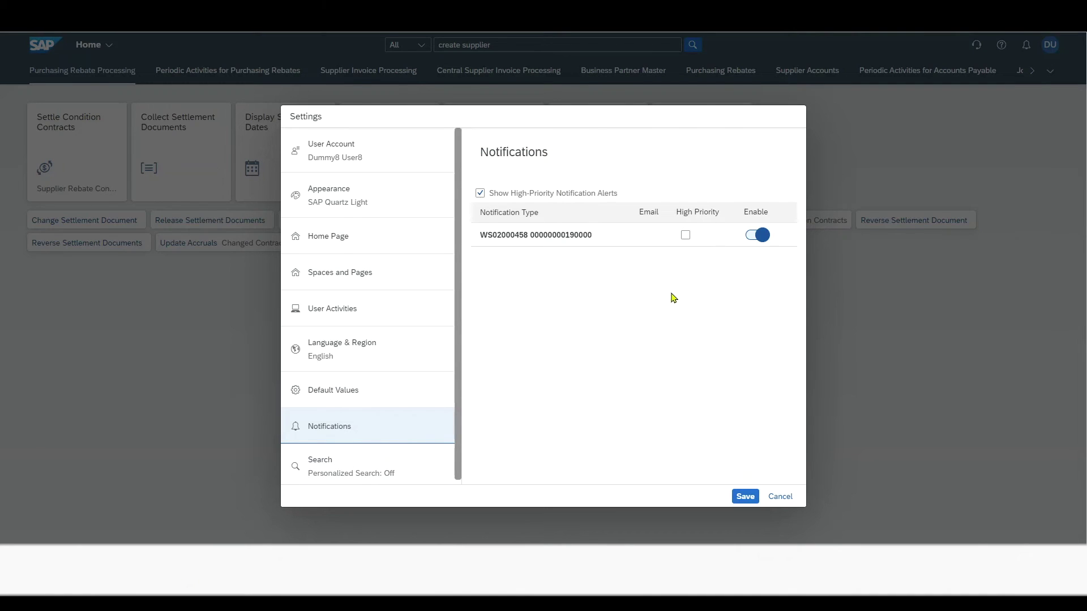
click(371, 468)
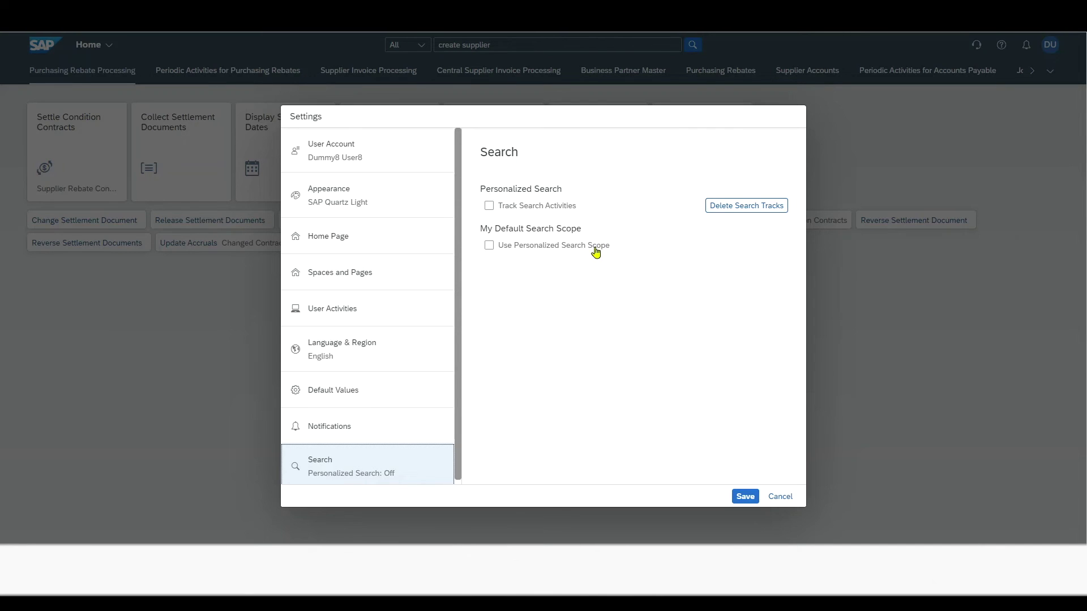
click(778, 498)
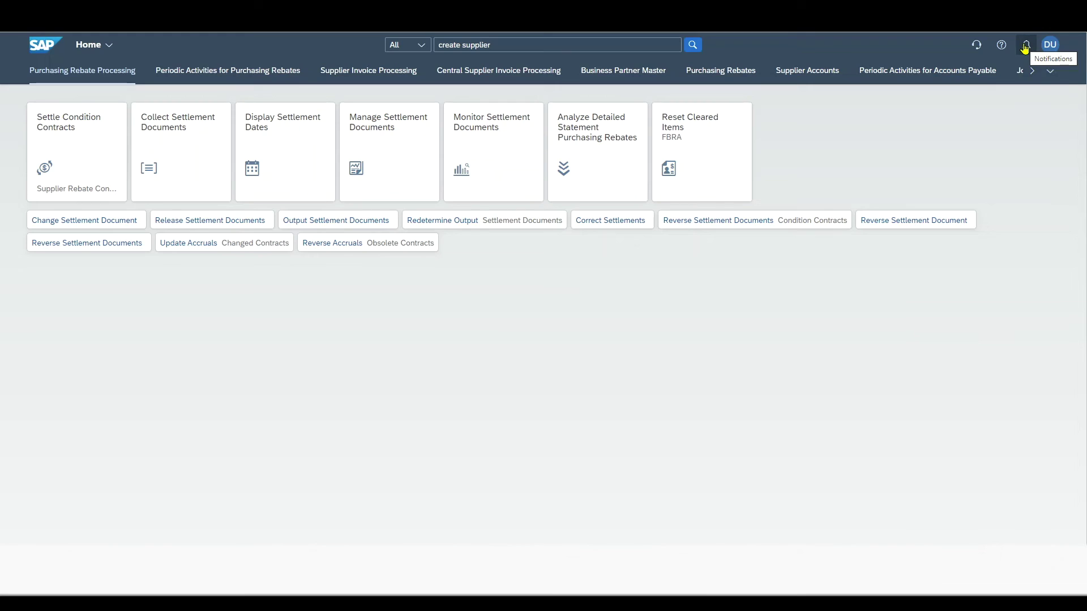
Step: Check notifications under By Priority and By Date, find them empty, and dismiss the list
click(1026, 45)
click(925, 80)
click(829, 76)
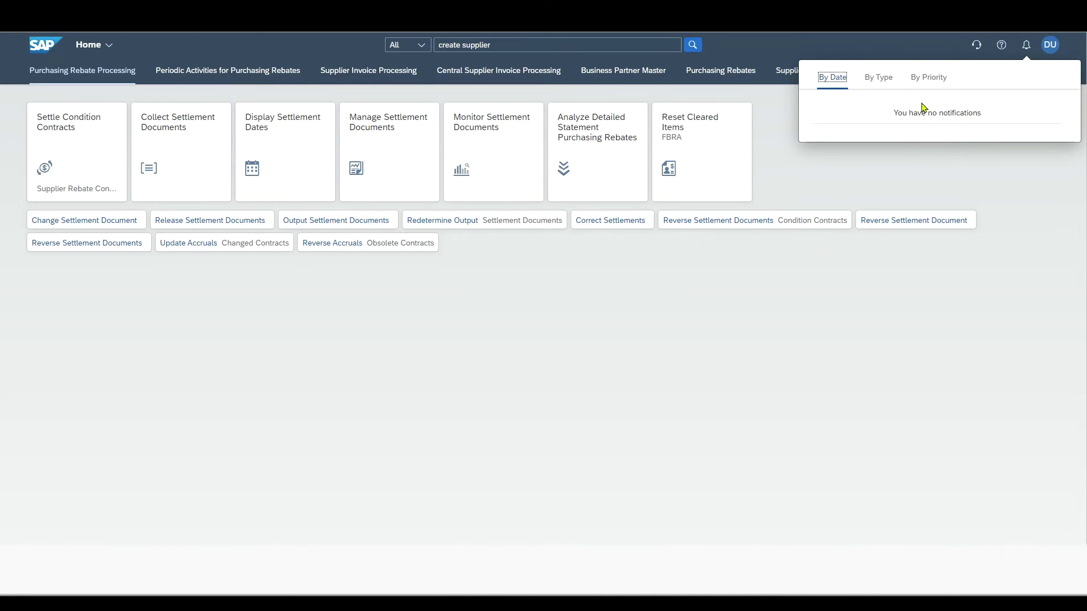
click(971, 196)
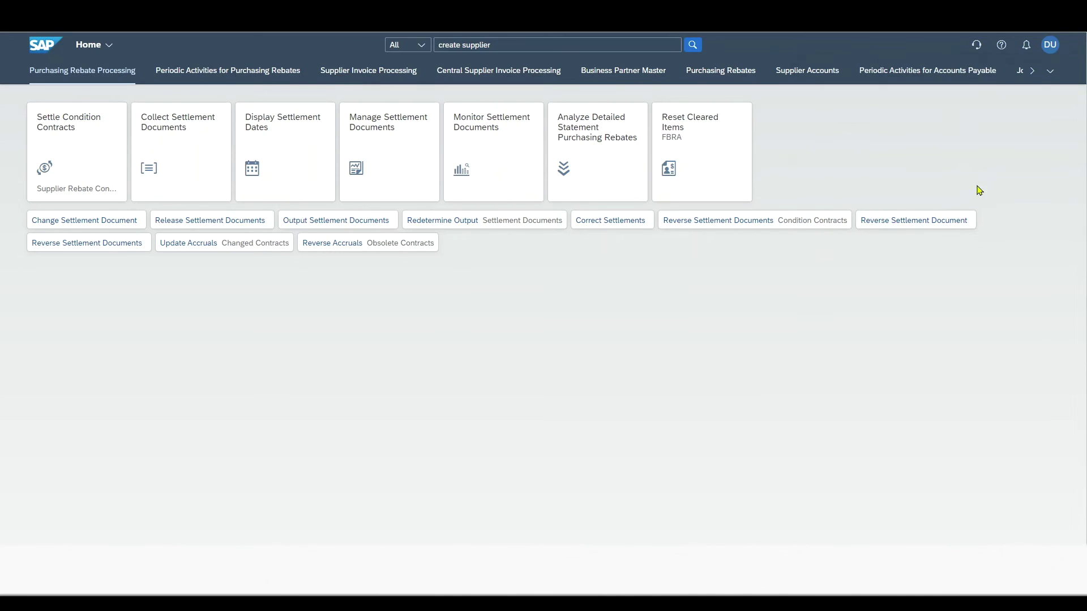
Step: Read the Notifications help topic and its guide, start the Quick Tour, then close it
click(1001, 45)
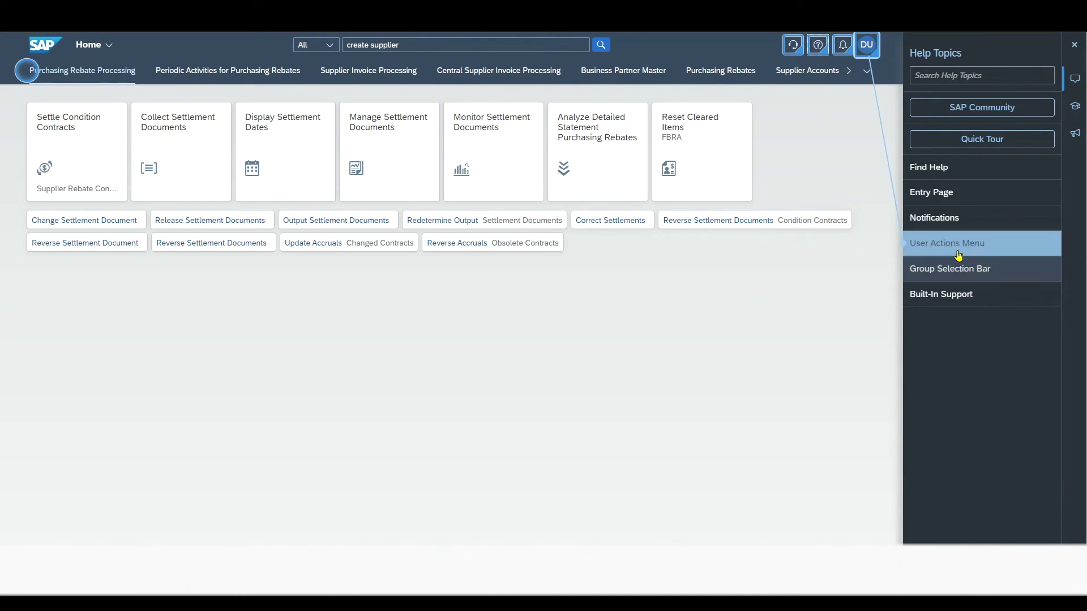
click(957, 222)
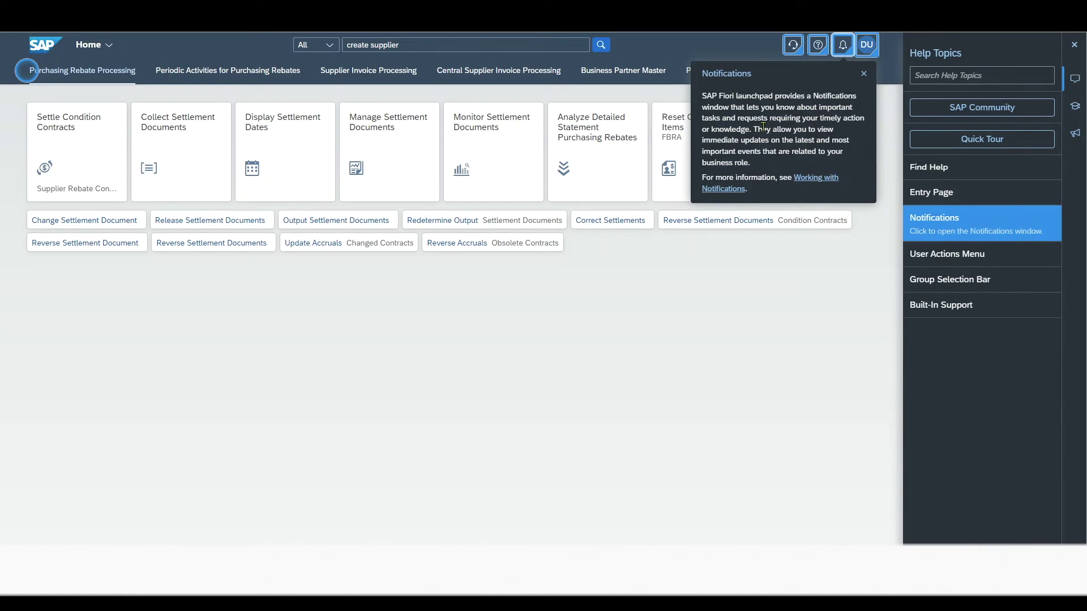
click(809, 185)
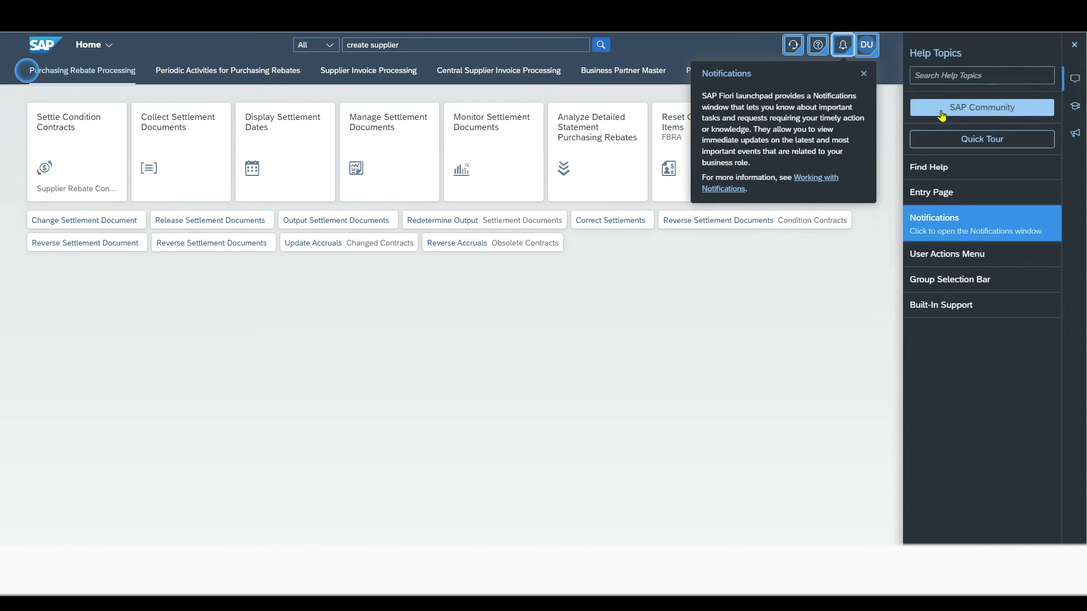
click(962, 143)
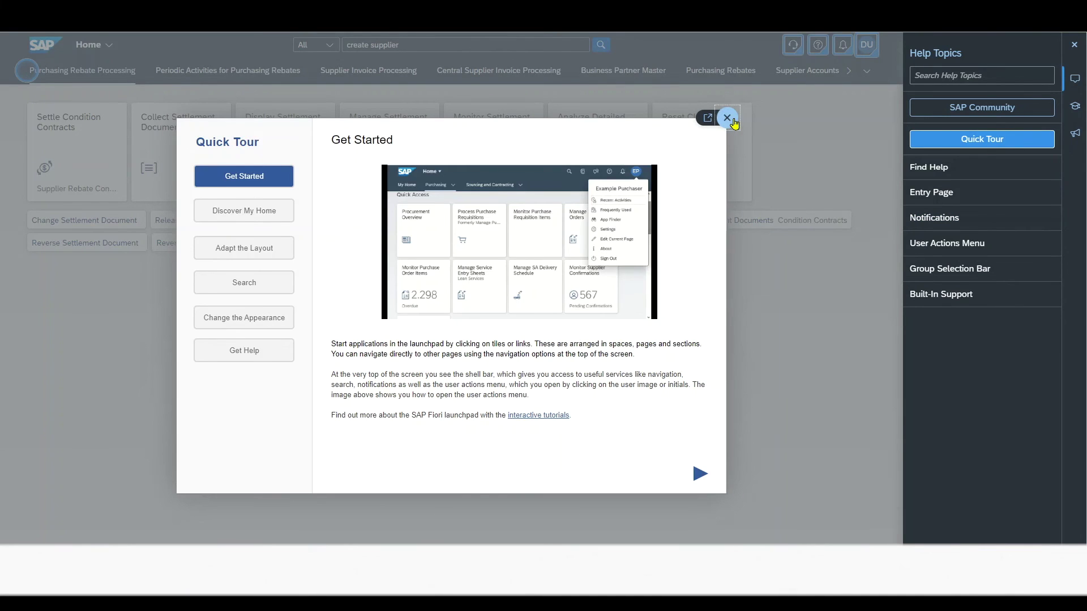
click(727, 117)
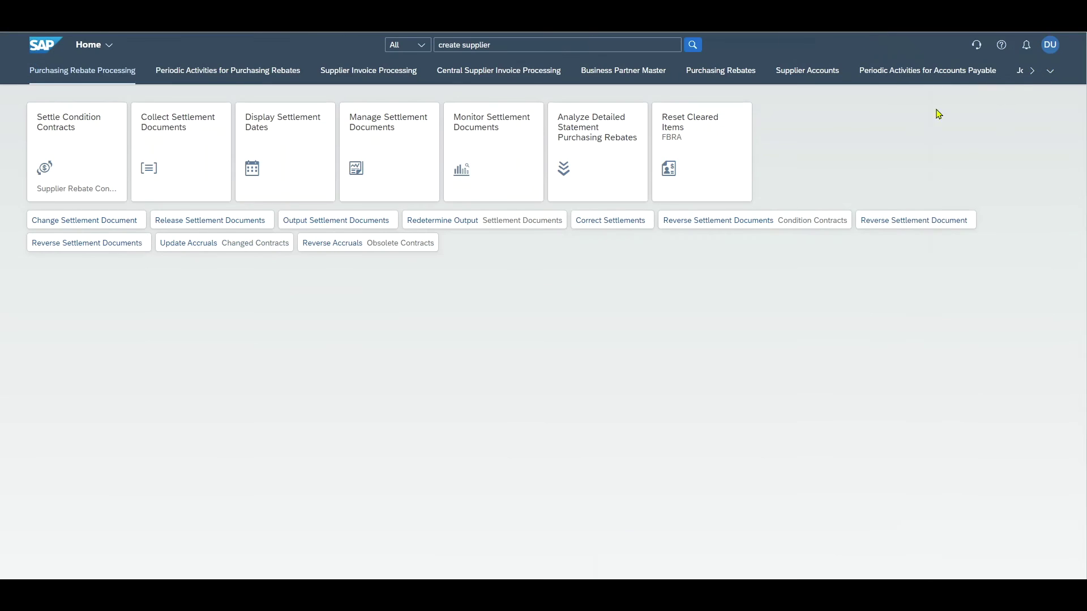
Step: Glance at Built-In Support, close it, and clear 'create supplier' from the search field
click(976, 44)
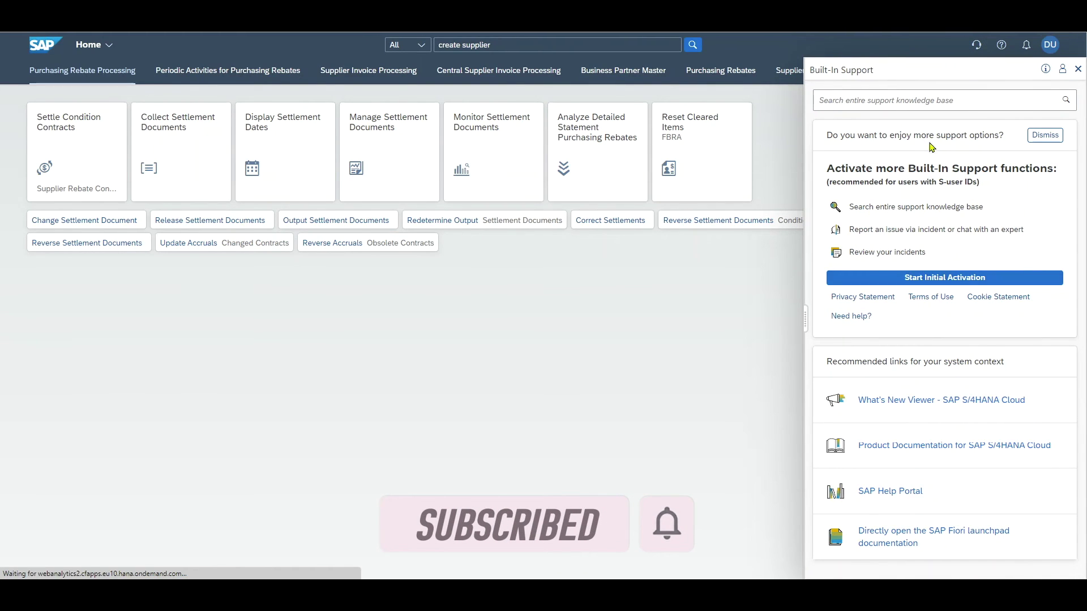
click(679, 260)
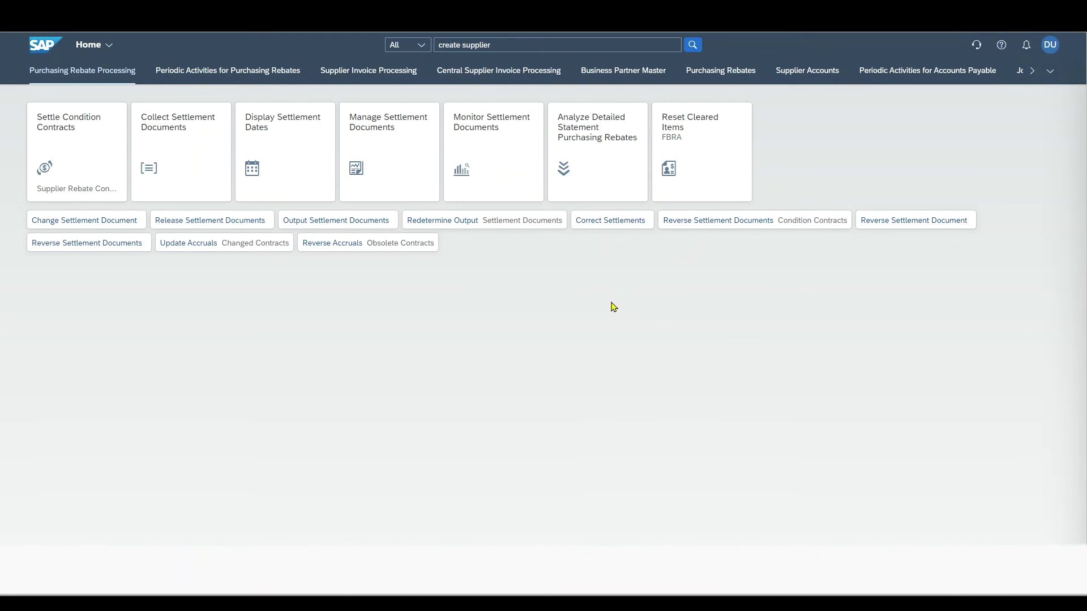
click(481, 47)
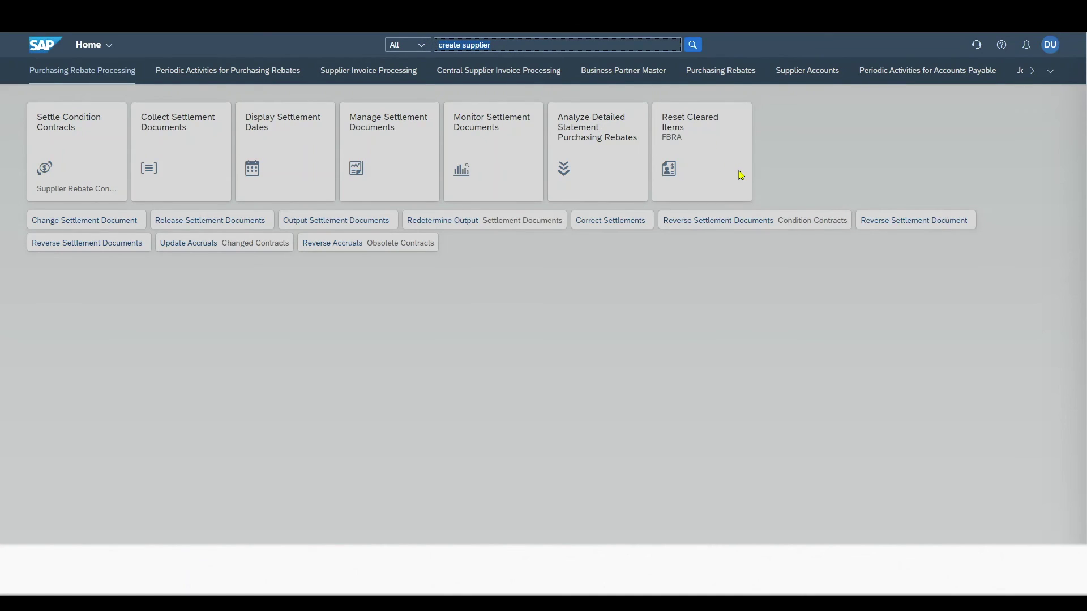
click(424, 262)
Step: Search 'procurement overview', open Procurement Overview, and load its cards with EUR display currency
click(491, 44)
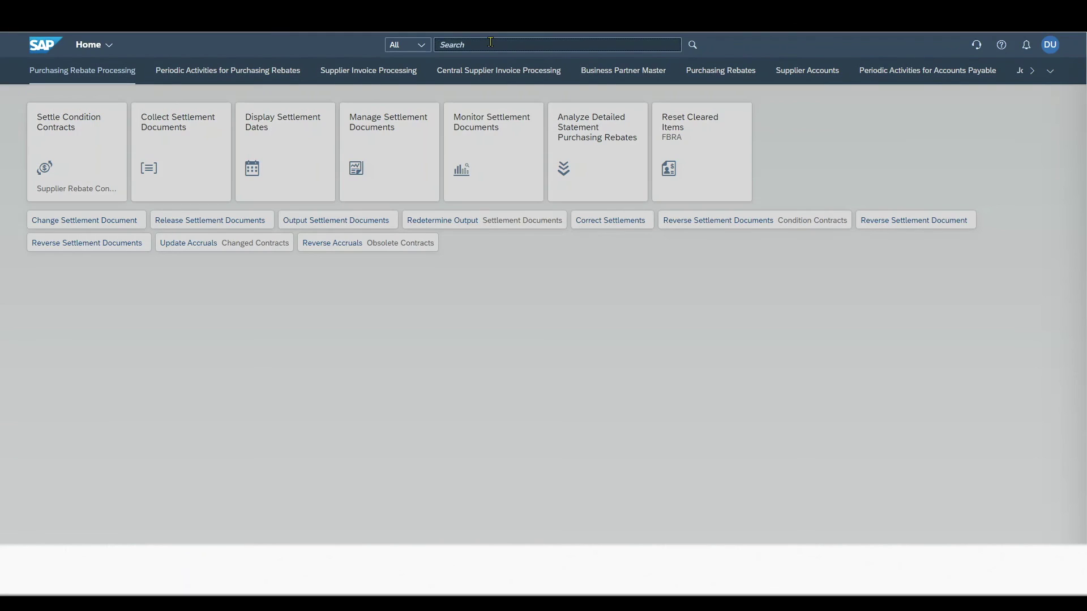
text(procurement overview)
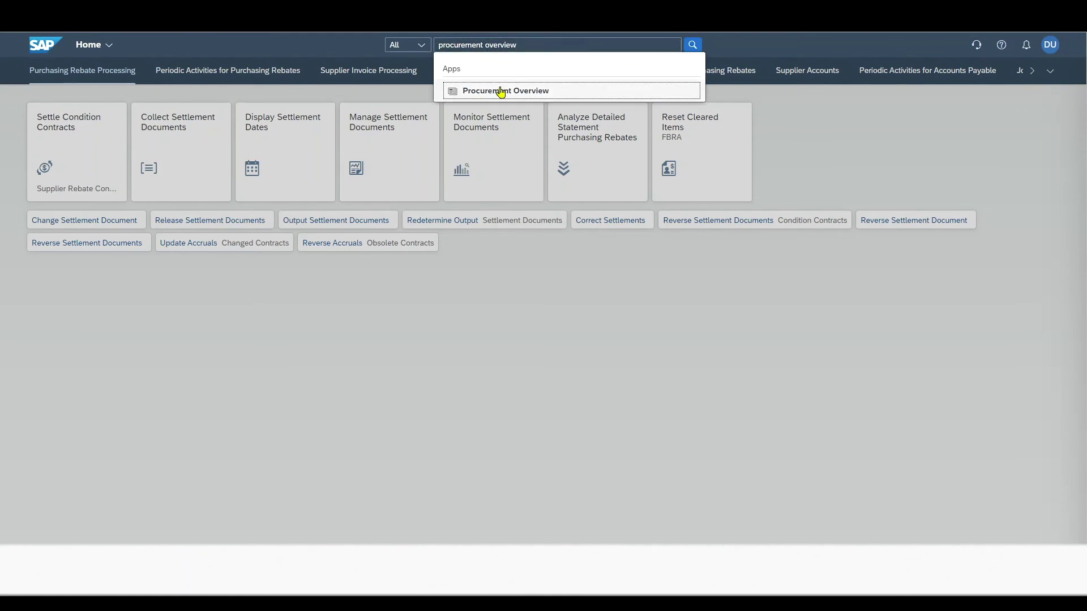
click(501, 91)
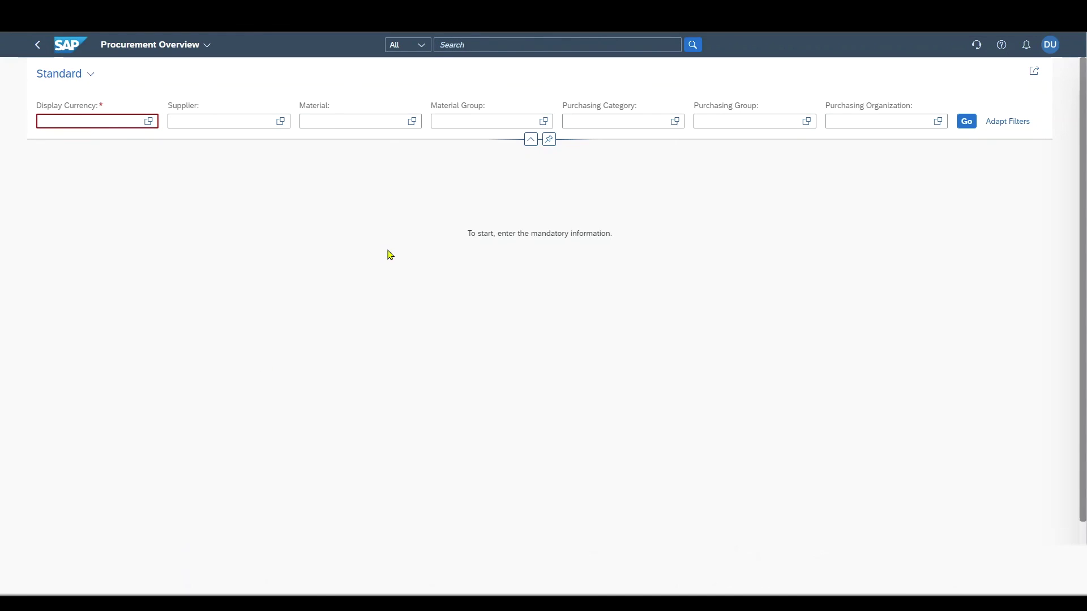
click(100, 122)
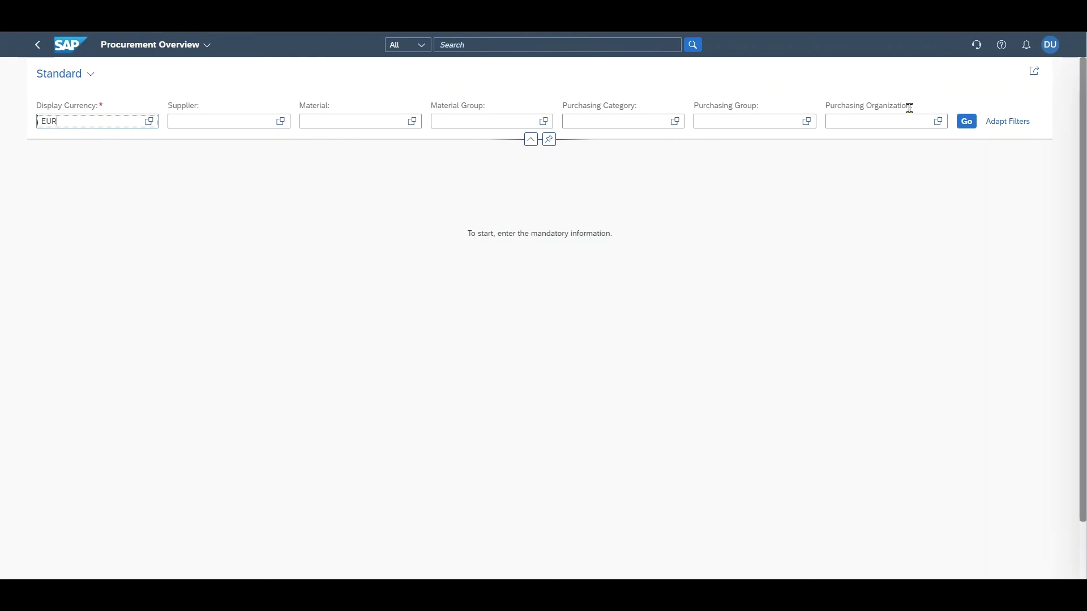
click(959, 121)
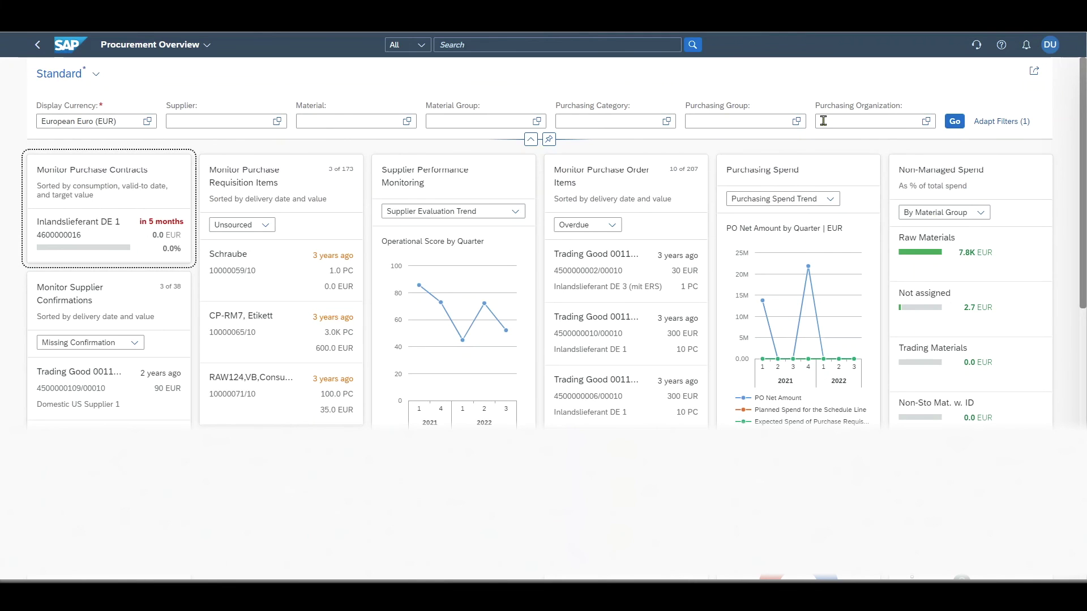